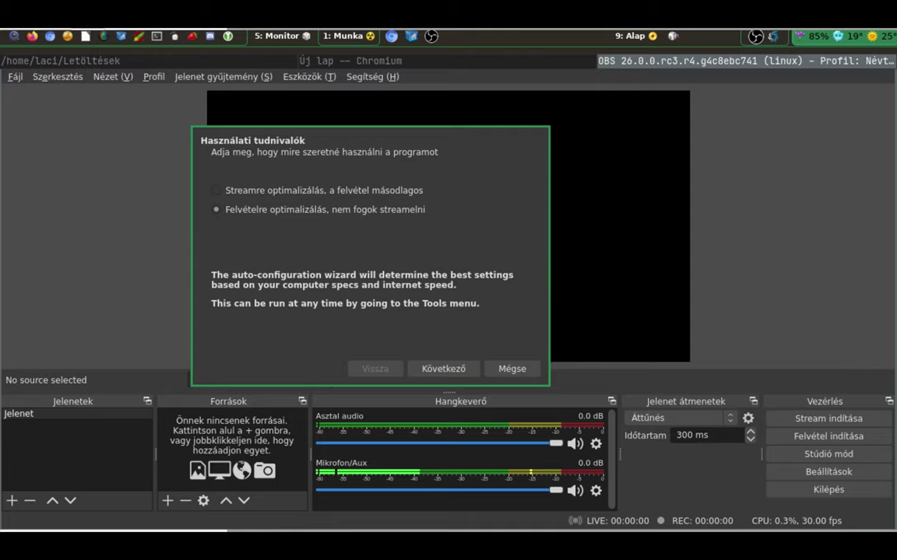
Accept the recording-optimised usage option in the auto-configuration wizard and continue.
key("Return")
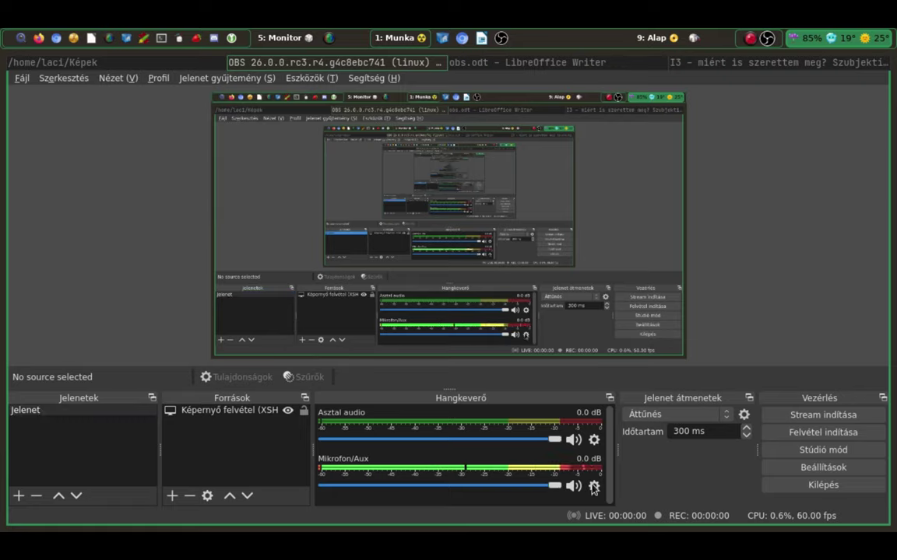
Check which device is assigned in the Mikrofon/Aux channel's properties and accept them.
left_click(593, 488)
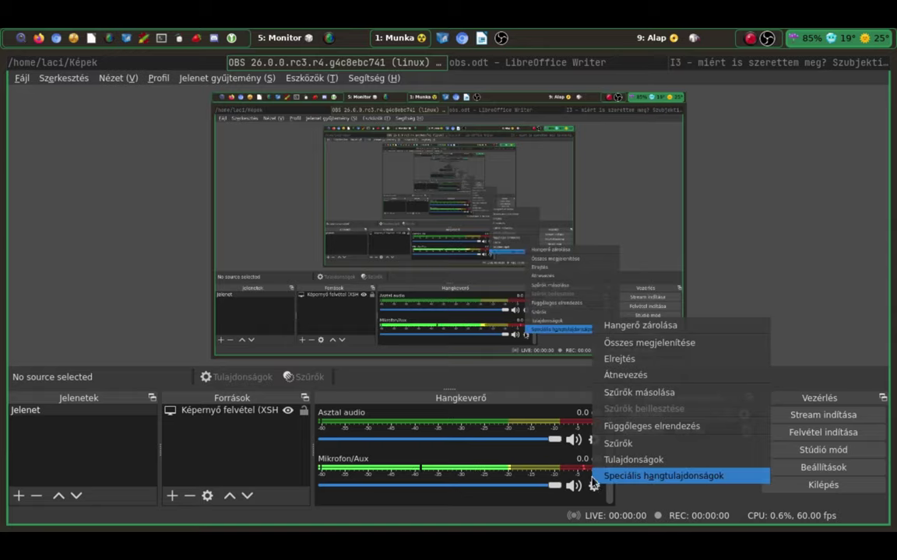
left_click(674, 460)
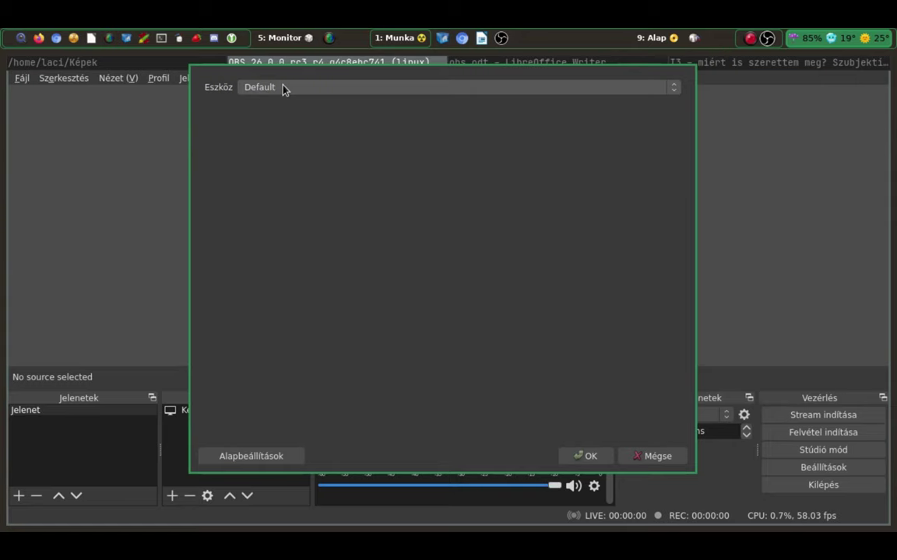
left_click(585, 457)
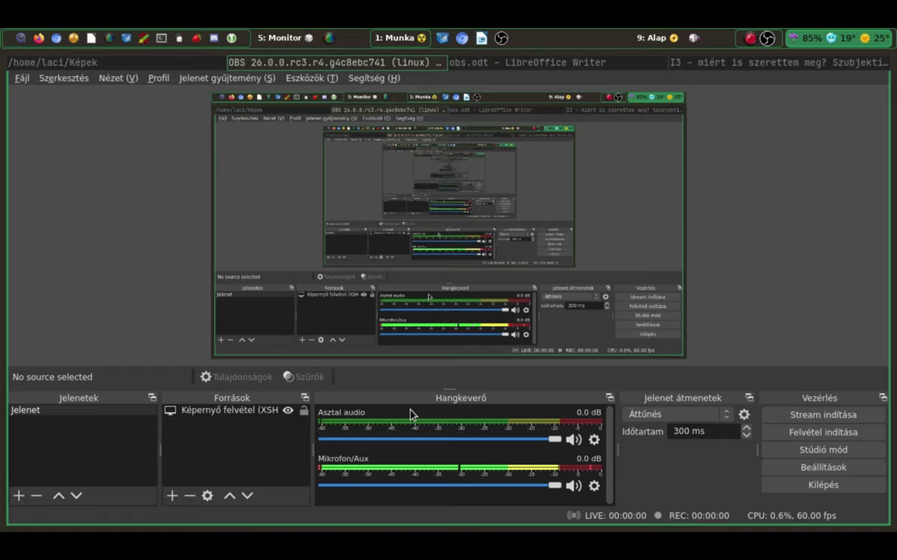
Select Starship/Matisse HD Audio Controller Analóg sztereó as the device of the Asztal audio channel and confirm.
left_click(595, 441)
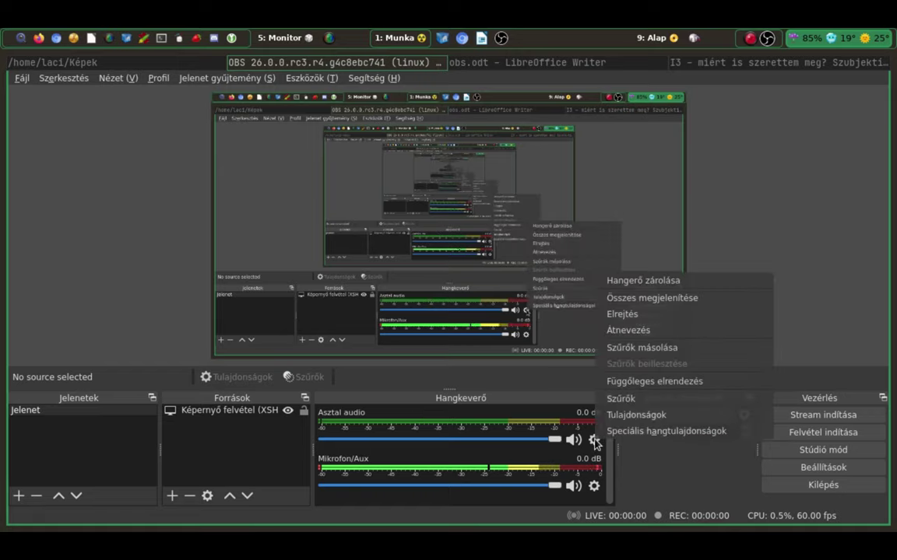
left_click(638, 415)
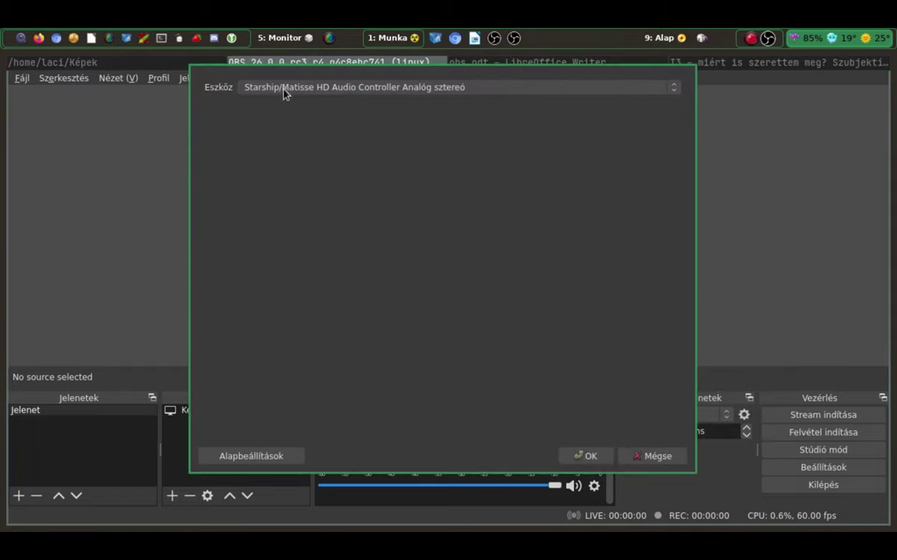
left_click(650, 91)
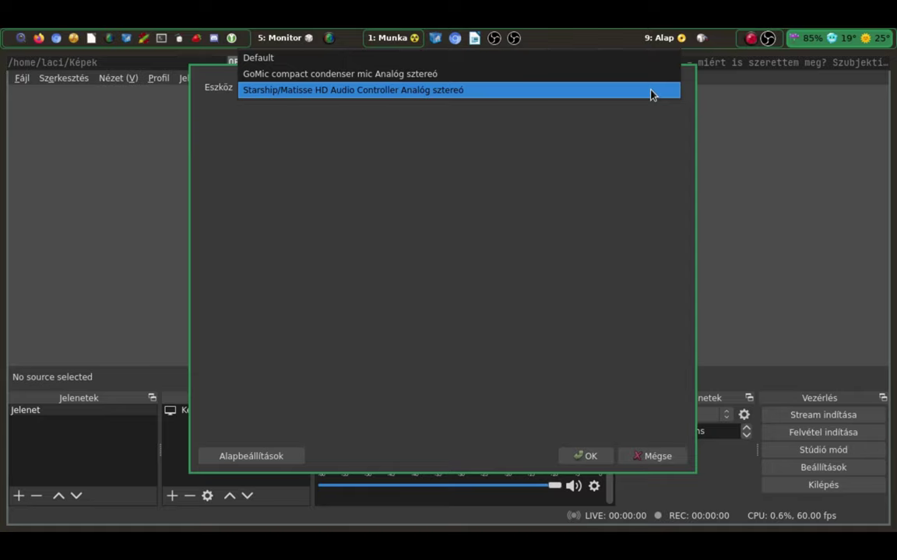
left_click(651, 91)
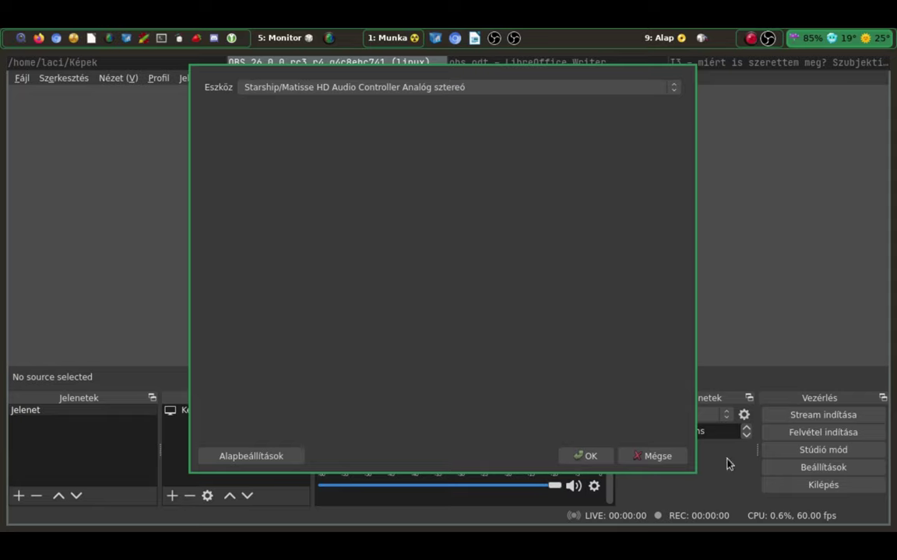
left_click(577, 456)
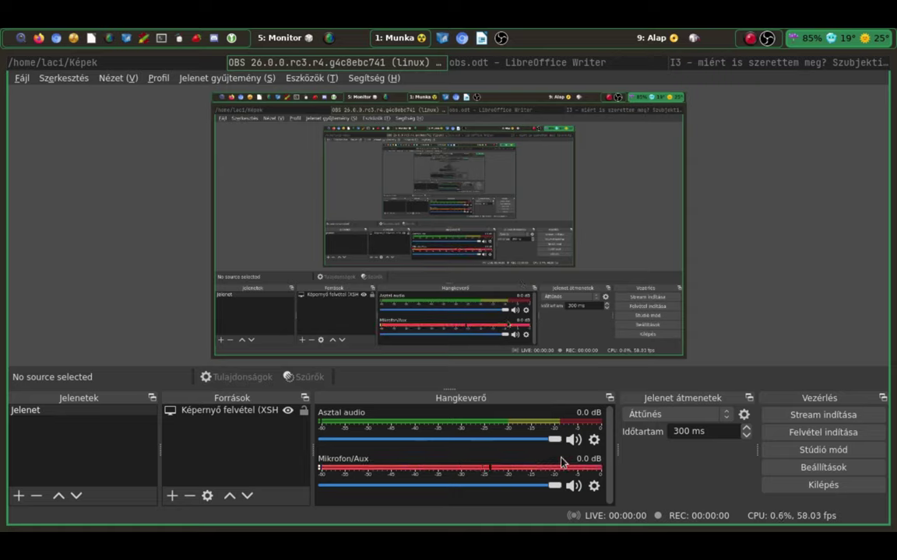
Mute and unmute the Mikrofon/Aux channel, and lower its volume to -2.7 dB.
left_click(573, 486)
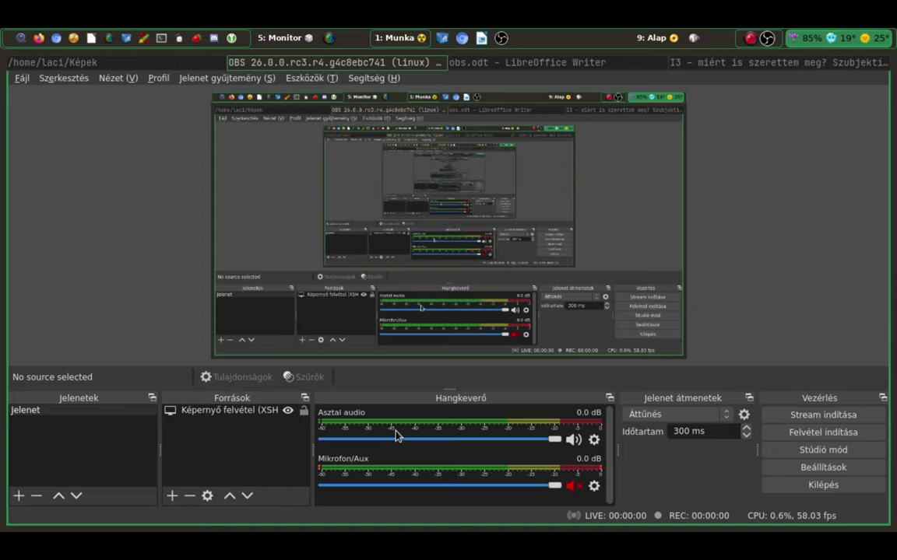
left_click(578, 488)
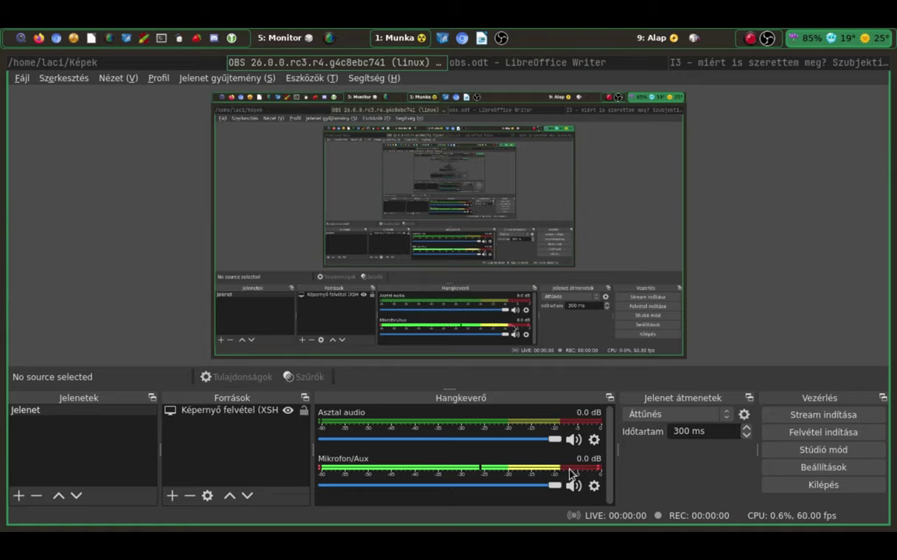
left_click_drag(554, 484, 524, 485)
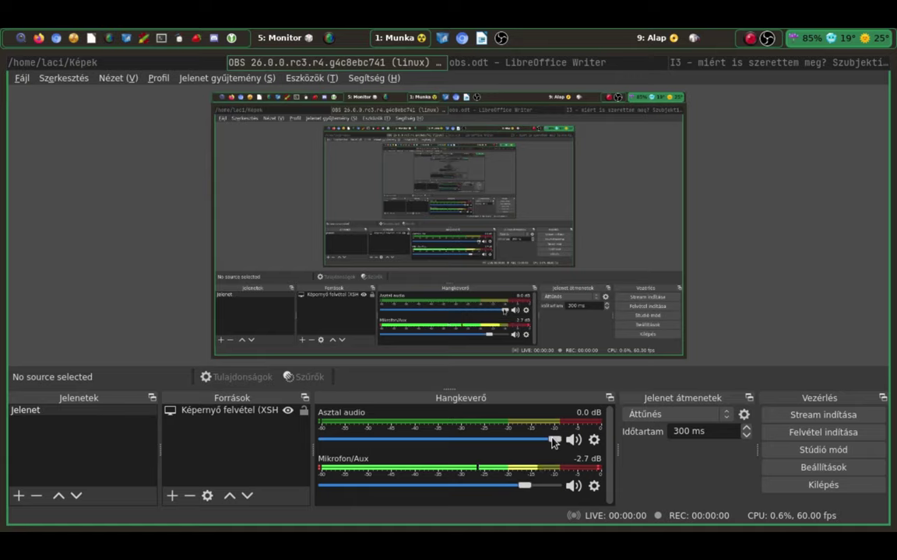
mouse_move(554, 441)
left_mouse_down()
mouse_move(410, 440)
mouse_move(558, 442)
left_mouse_up()
Examine the screens offered by the Képernyő felvétel (XSHM) source and the list of source types that can be added.
double_click(224, 420)
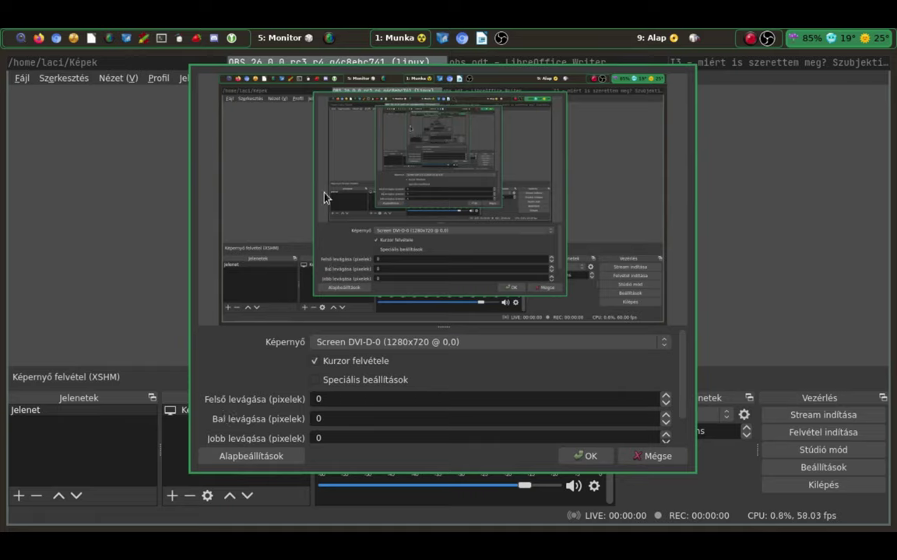
left_click(662, 345)
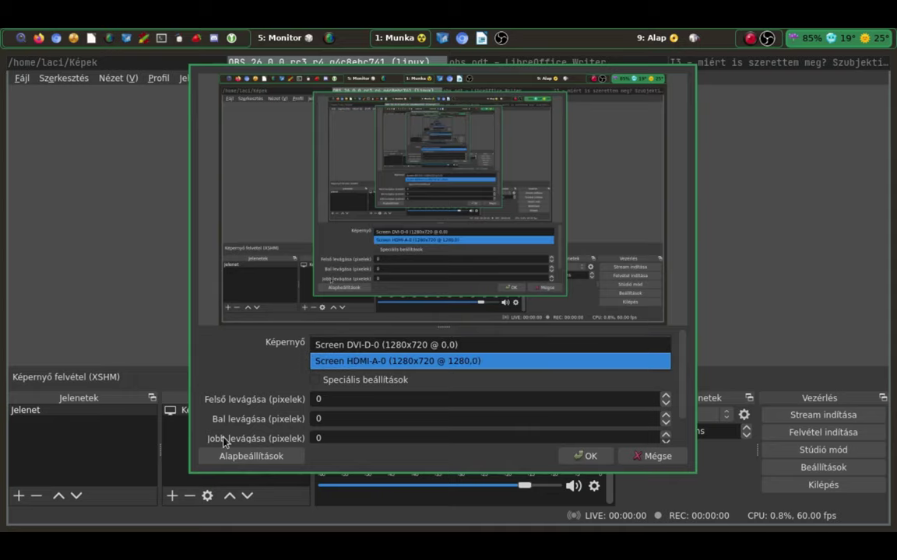
left_click(284, 439)
key("Return")
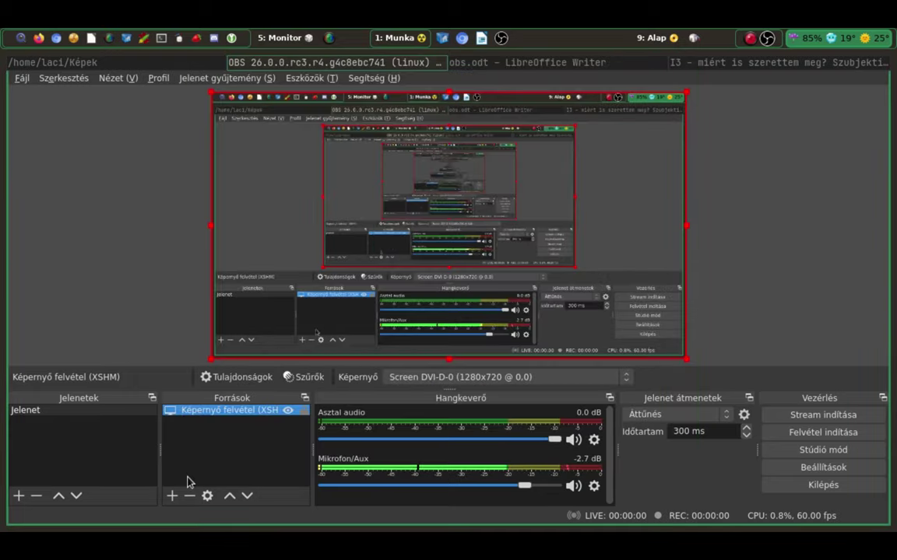
left_click(170, 496)
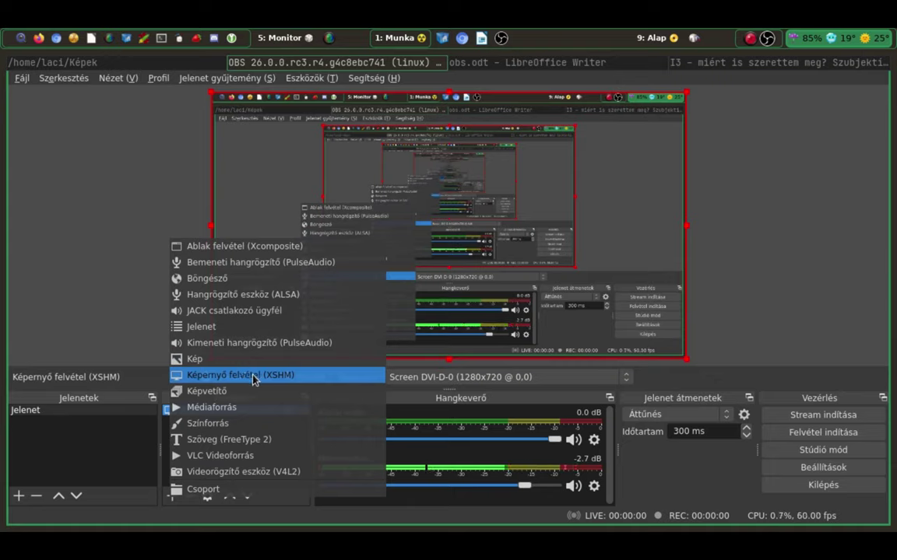
left_click(82, 287)
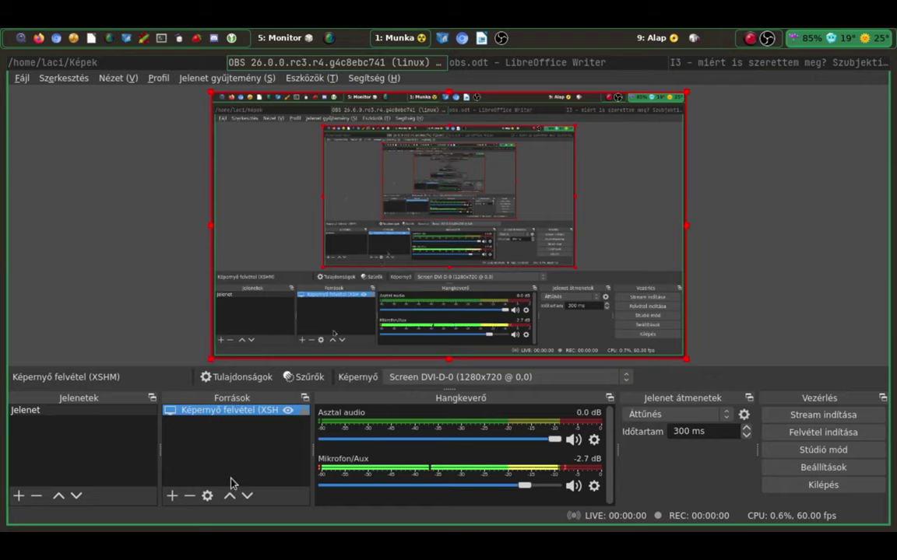
In the Képernyő felvétel (XSHM) source's properties, switch the captured screen to Screen HDMI-A-0 and back to Screen DVI-D-0.
double_click(268, 410)
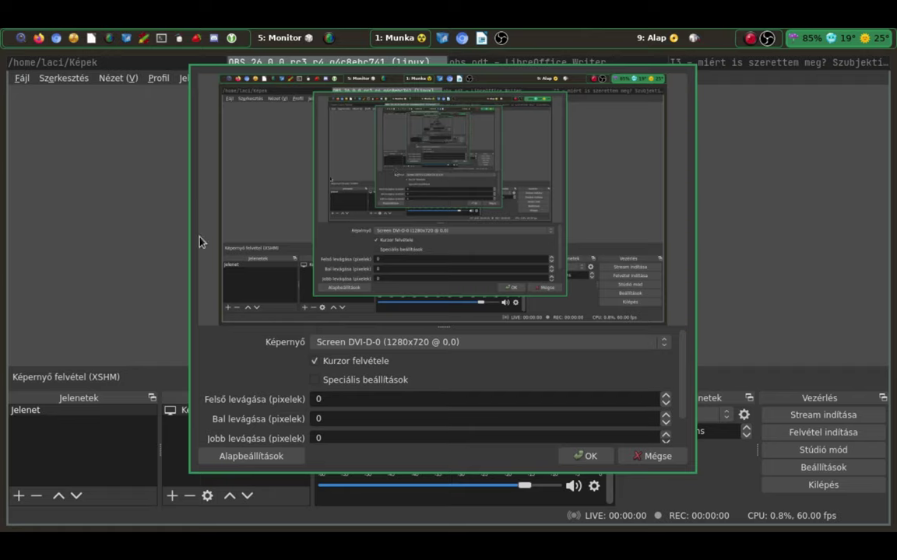
left_click(566, 348)
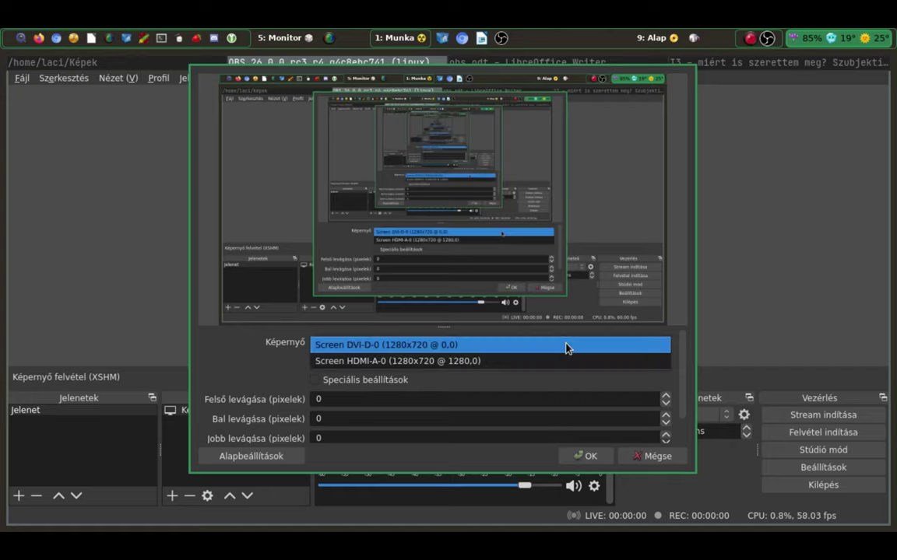
left_click(557, 362)
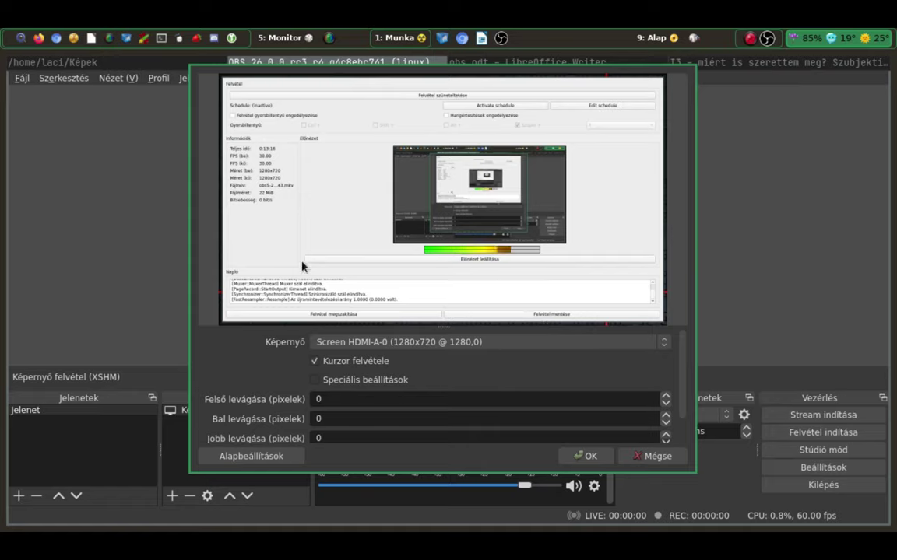
left_click(474, 342)
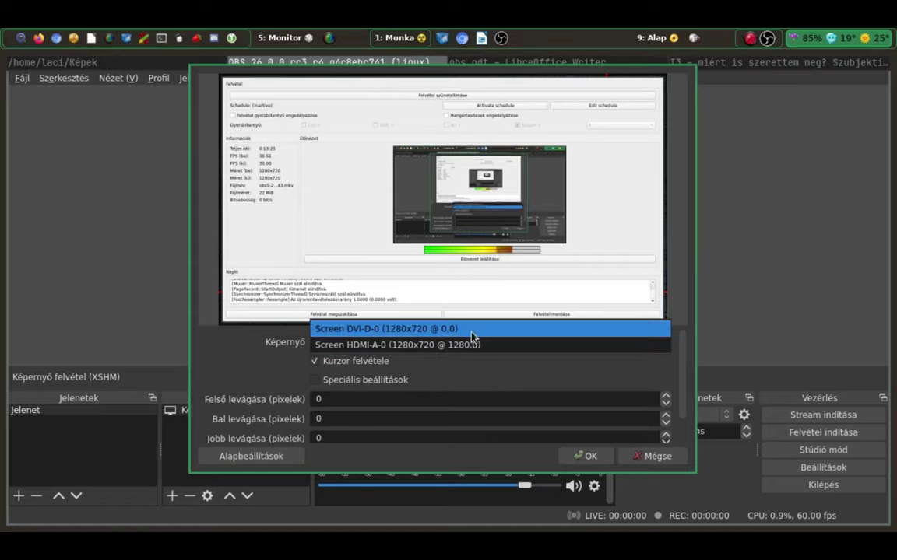
left_click(471, 332)
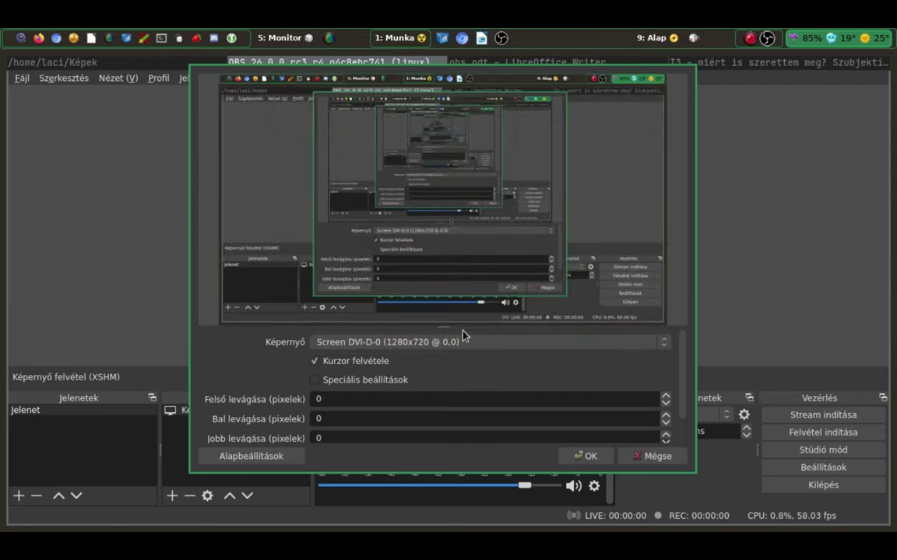
Switch cursor capture off and on again, and enable and disable the advanced settings of the screen capture.
left_click(315, 361)
left_click(316, 361)
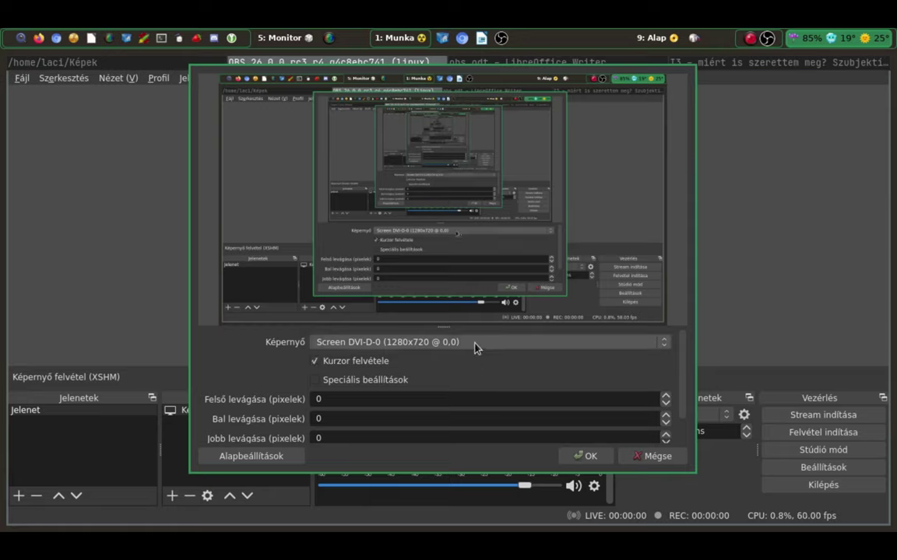
left_click(315, 380)
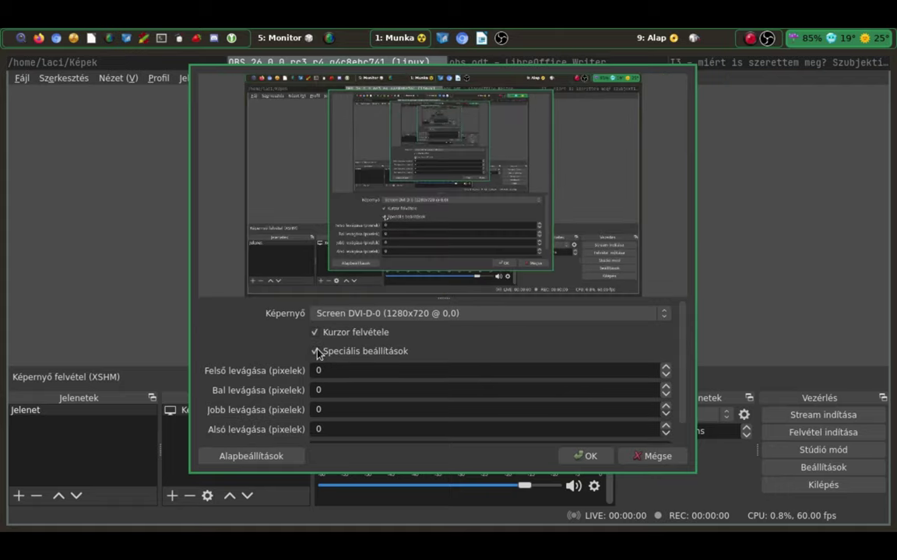
left_click(317, 353)
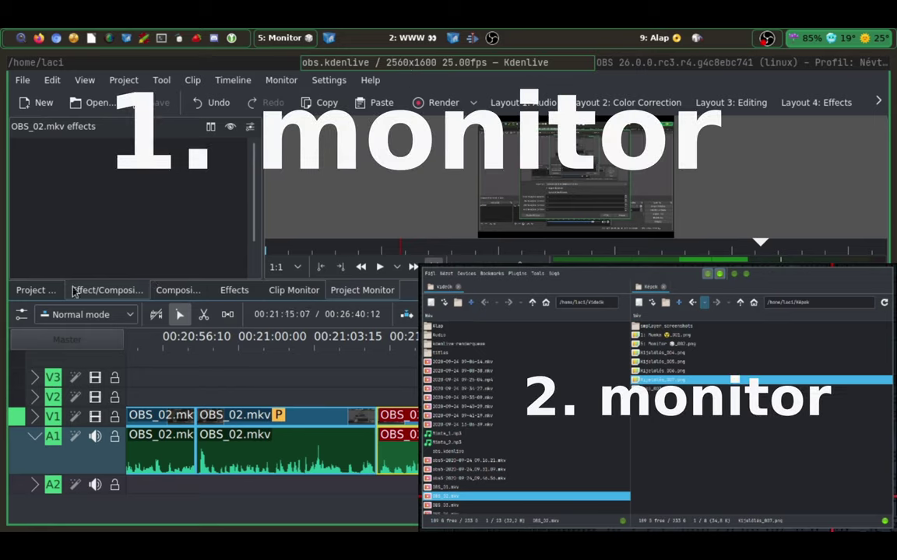
left_click(43, 290)
left_click(93, 291)
left_click(174, 290)
left_click(100, 291)
left_click(32, 290)
left_click(100, 290)
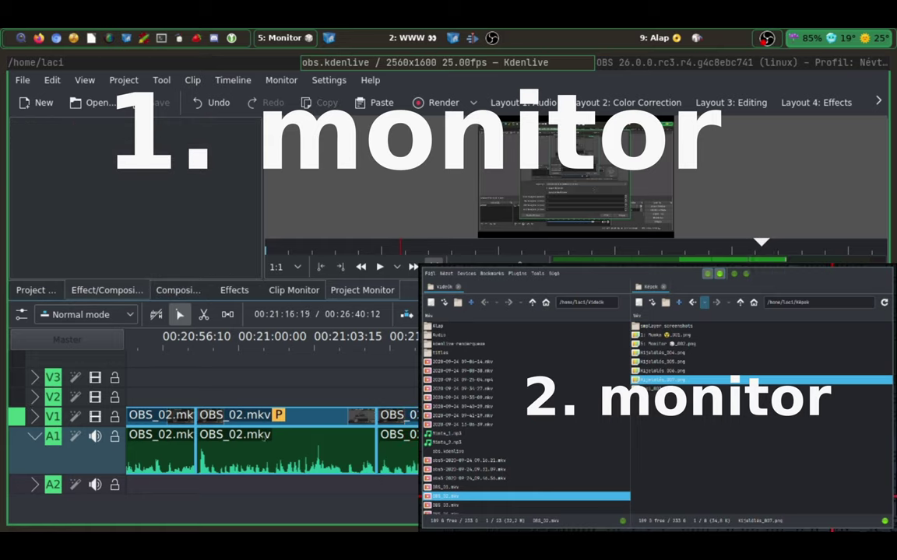
left_click(632, 70)
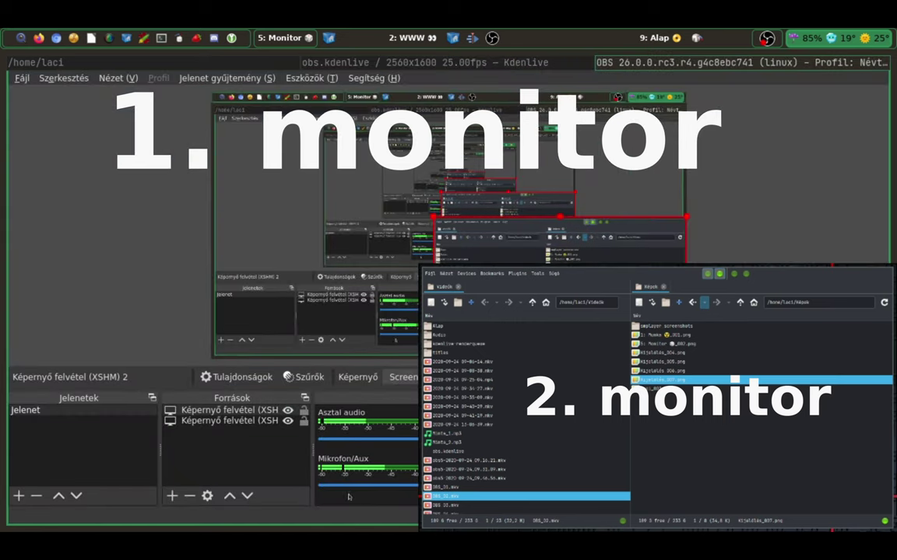
left_click(404, 68)
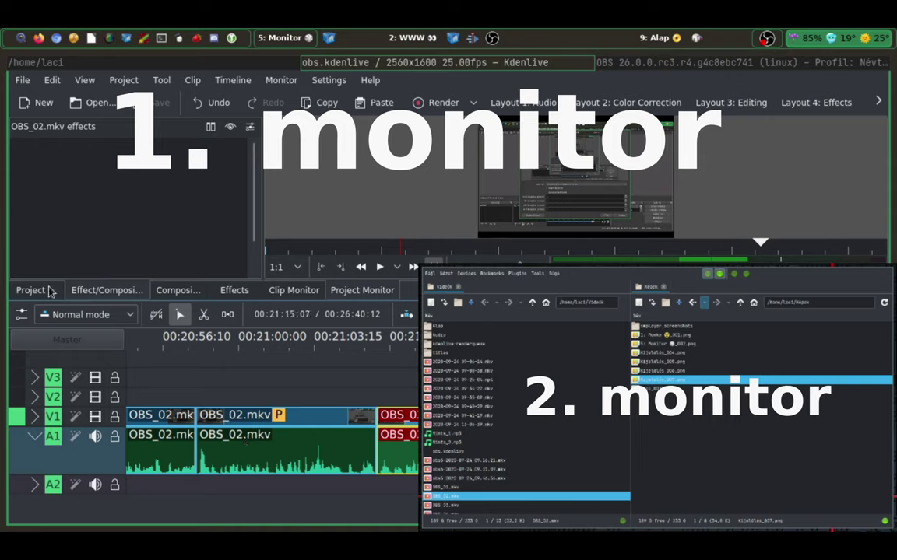
scroll(49, 290, "up", 1)
scroll(62, 291, "down", 3)
scroll(78, 293, "up", 2)
scroll(78, 292, "up", 1)
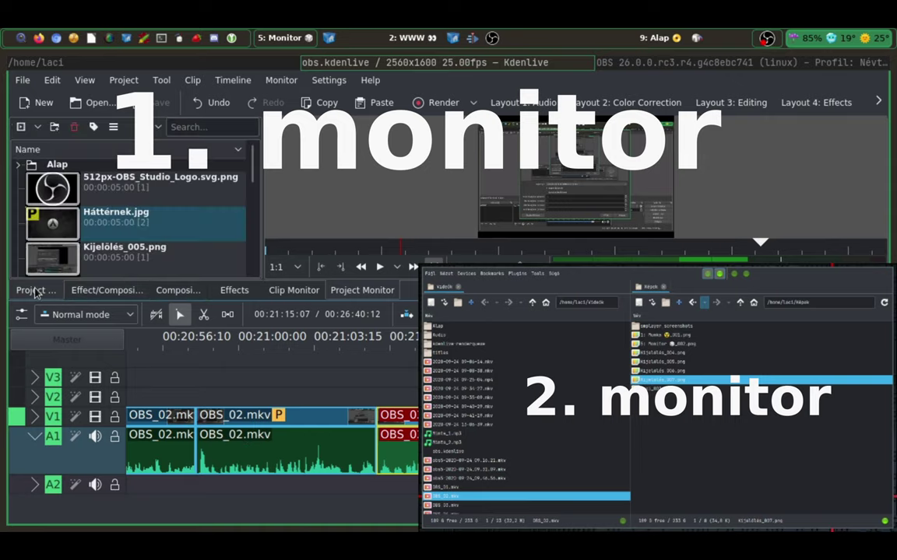
scroll(78, 292, "down", 1)
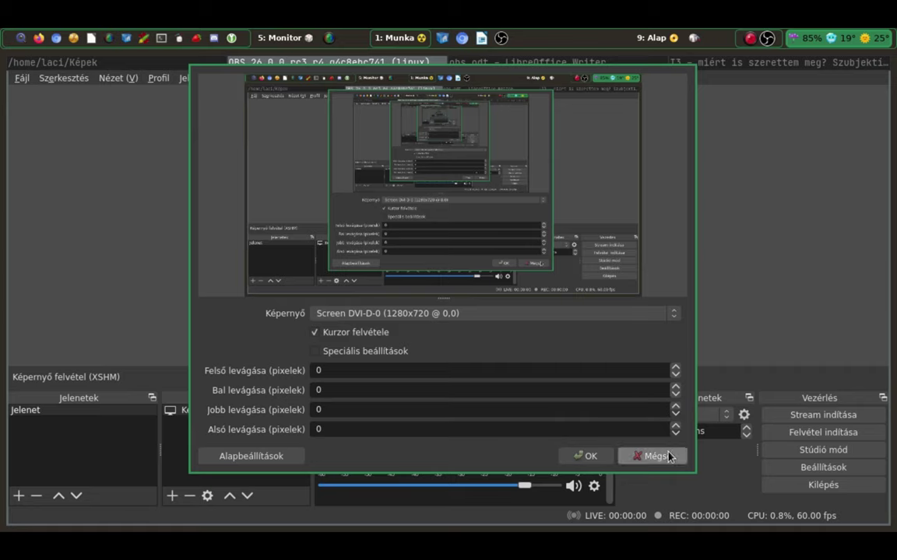
Confirm the screen capture properties, reopen them, and switch the screen to HDMI-A-0 and back to DVI-D-0.
left_click(591, 456)
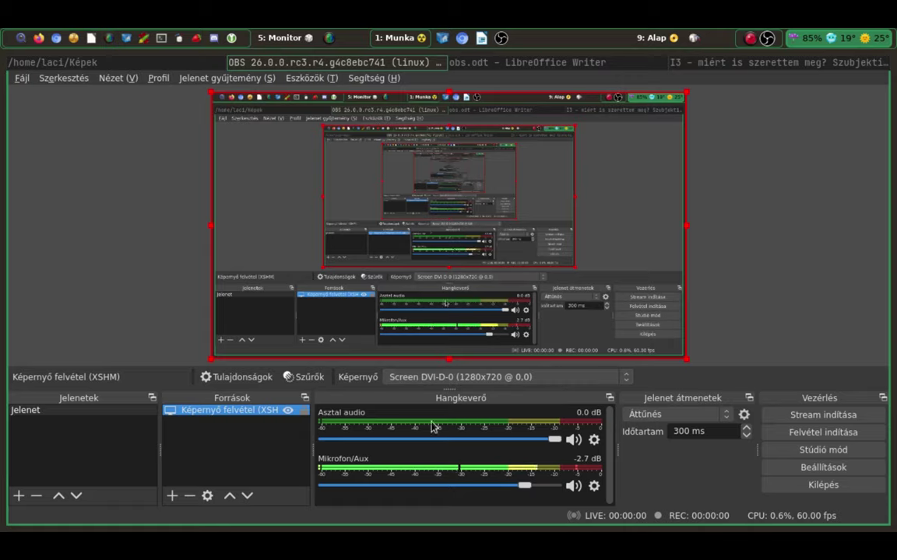
double_click(208, 415)
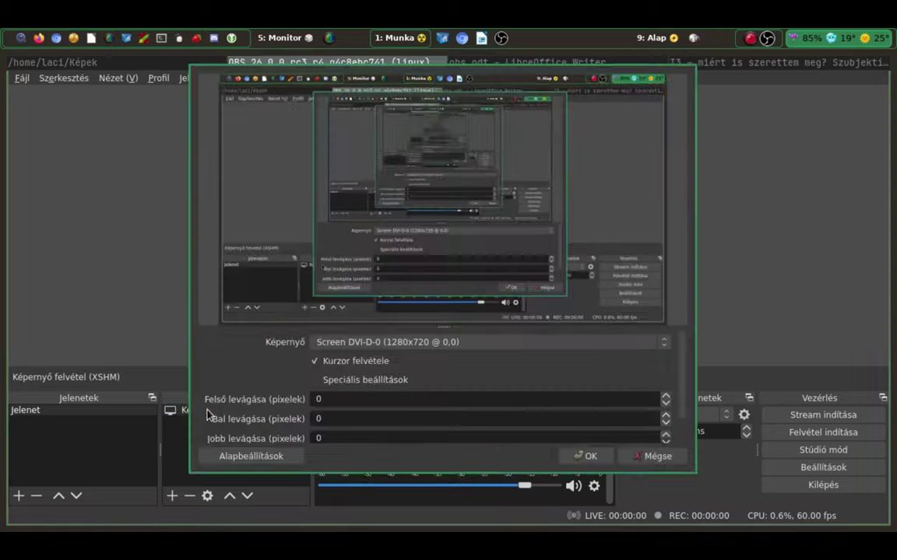
left_click(569, 343)
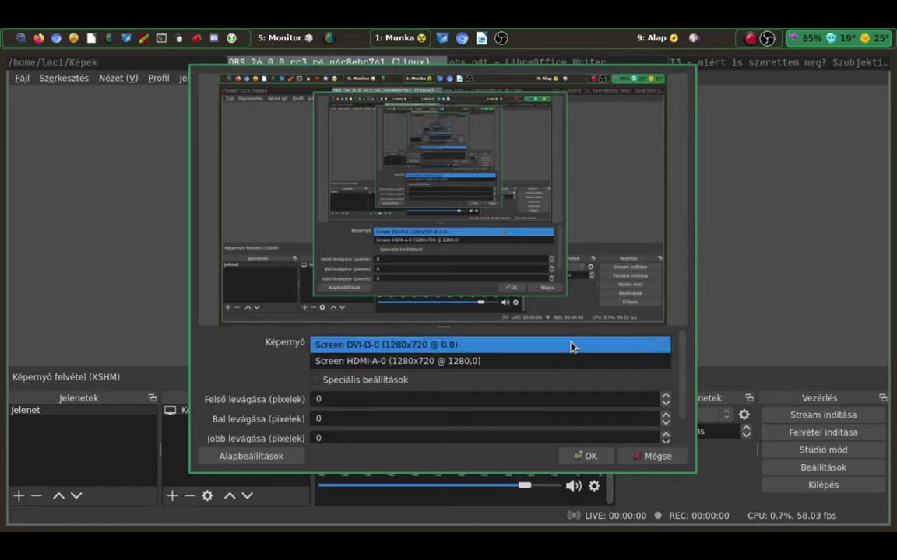
left_click(563, 362)
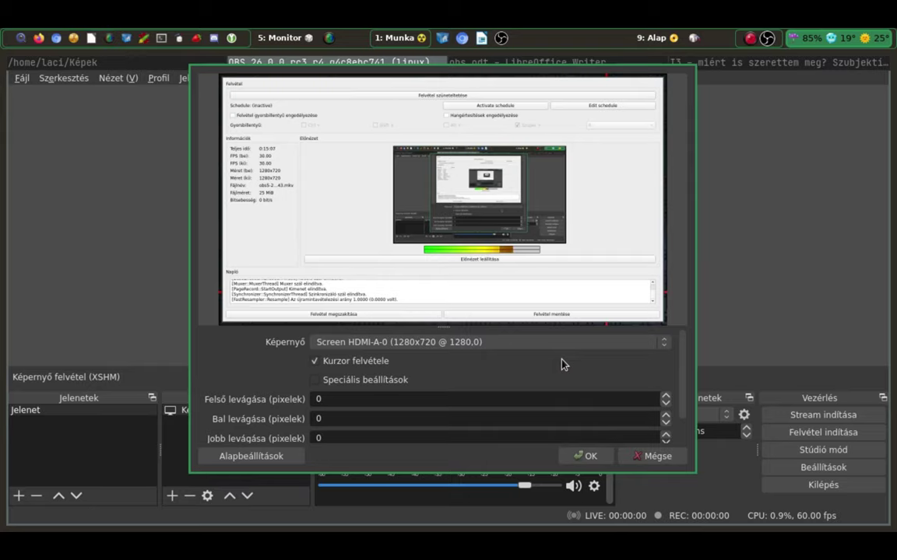
left_click(546, 347)
left_click(544, 333)
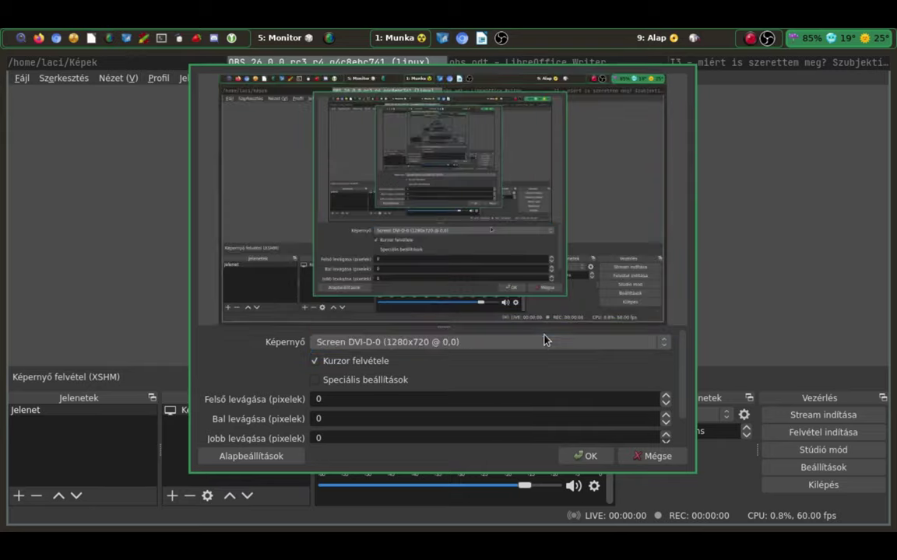
Confirm the screen capture properties and examine the audio settings, including the choices for Hangfigyelő eszköz, keeping Alapértelmezett.
left_click(586, 456)
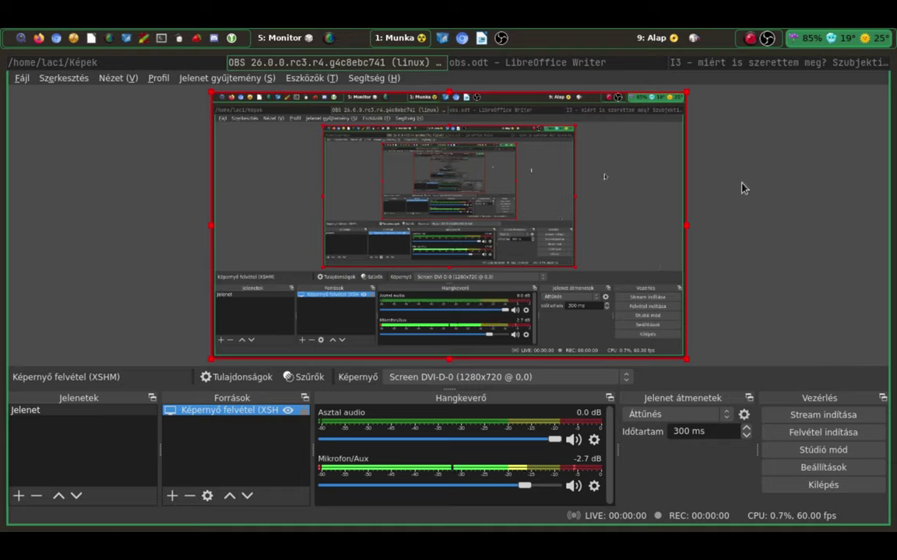
left_click(802, 469)
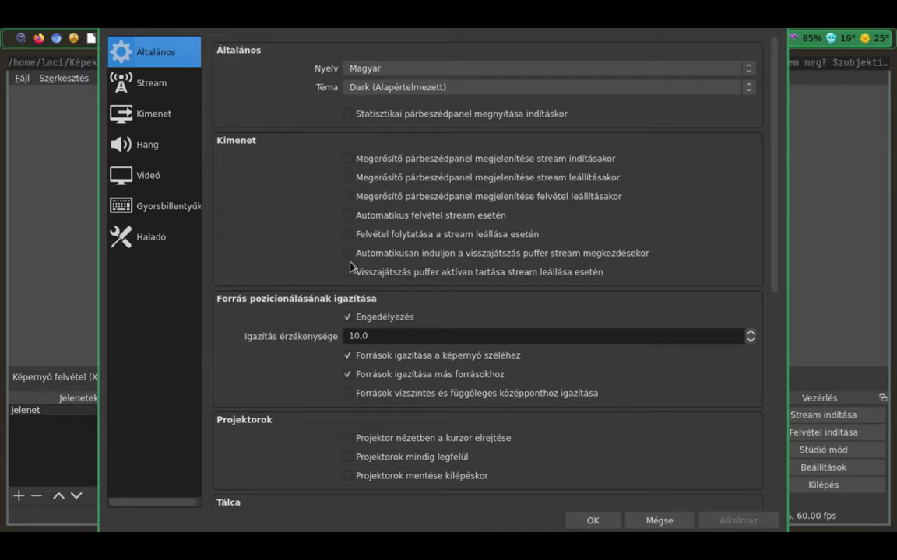
left_click(144, 147)
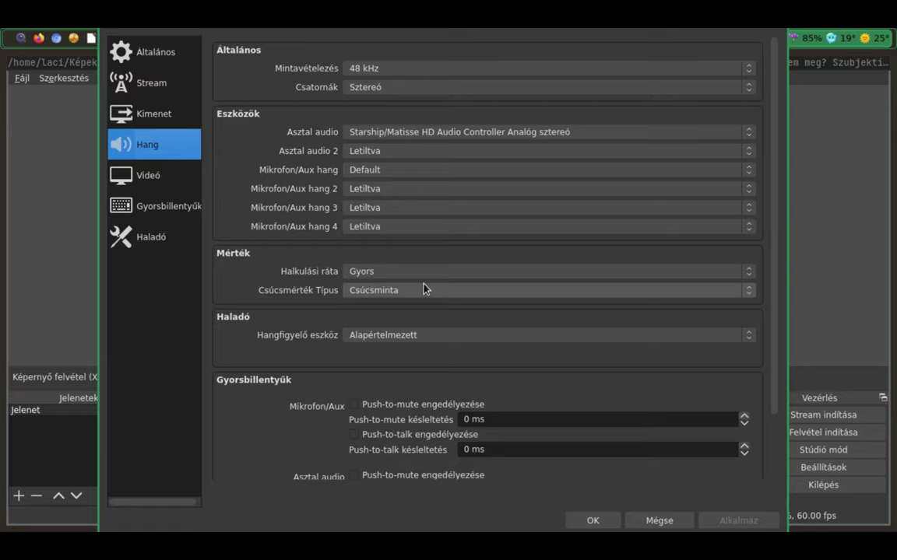
left_click(547, 342)
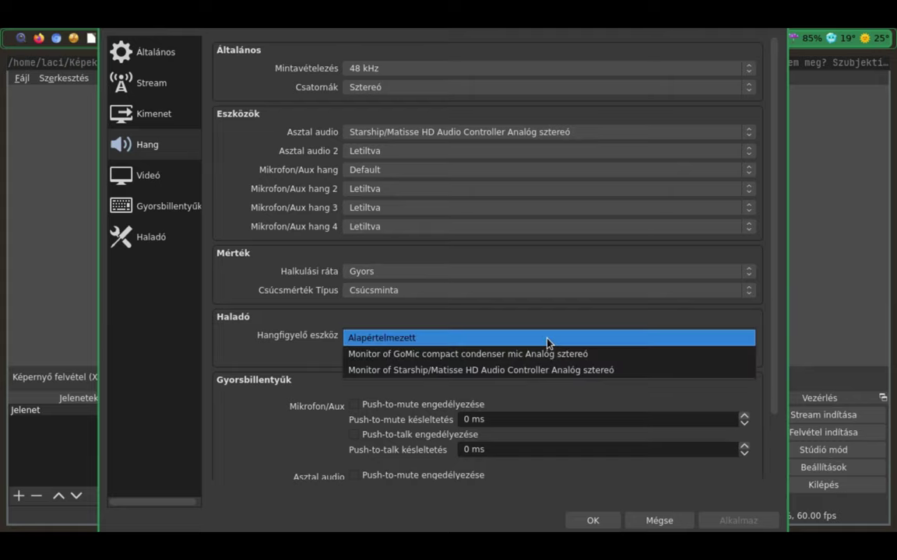
left_click(548, 339)
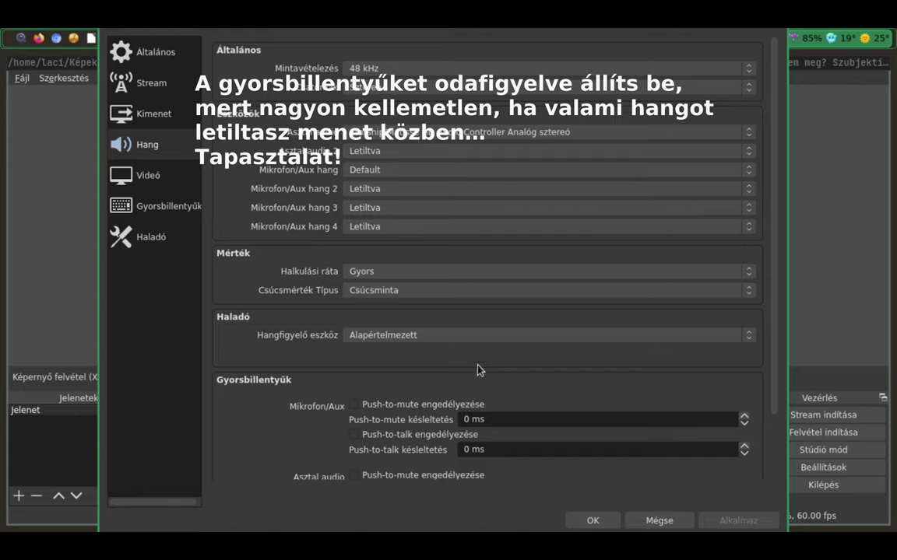
left_click_drag(777, 370, 776, 445)
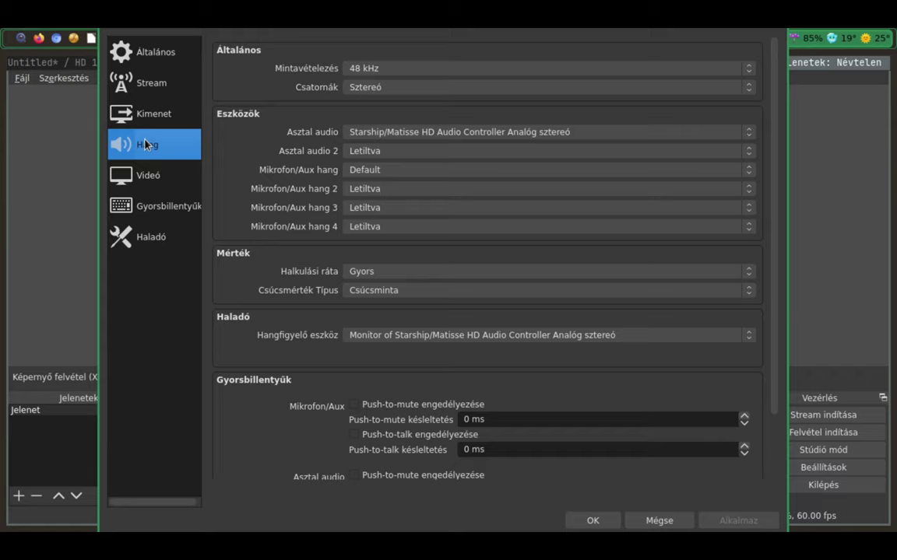
In the advanced output settings, set the recording format to mkv, apply the change and close the settings.
left_click(146, 121)
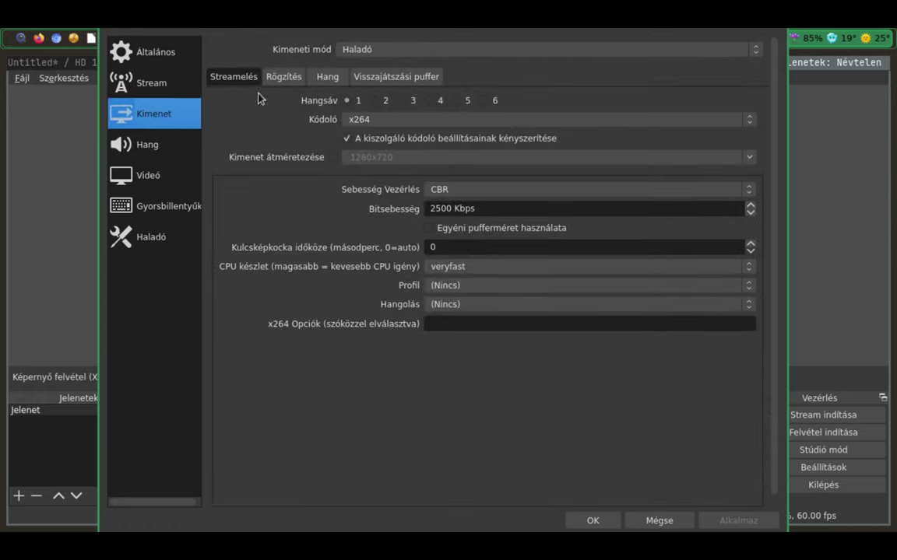
left_click(285, 77)
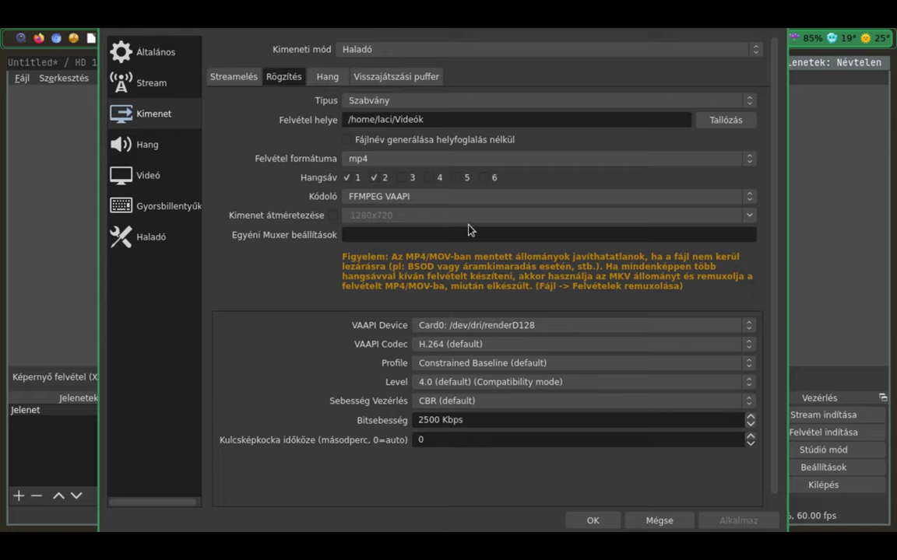
left_click(484, 159)
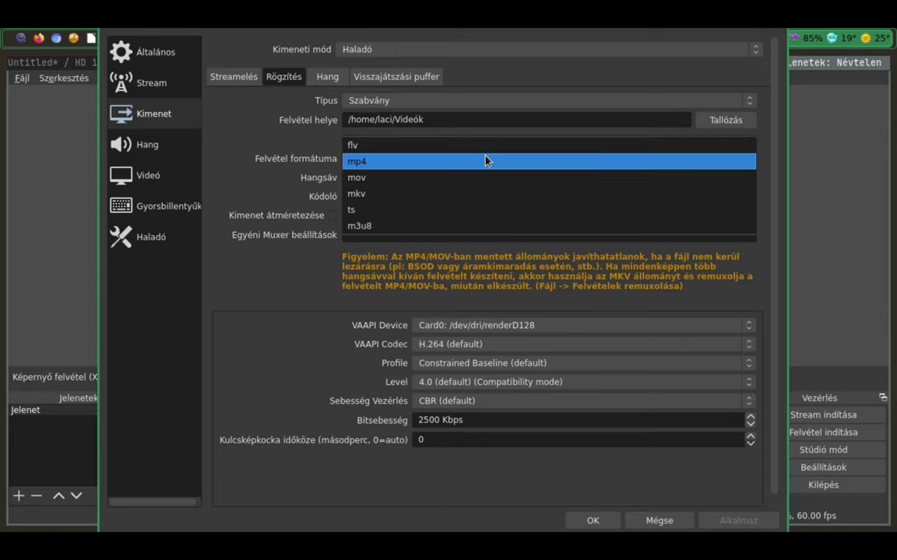
left_click(485, 160)
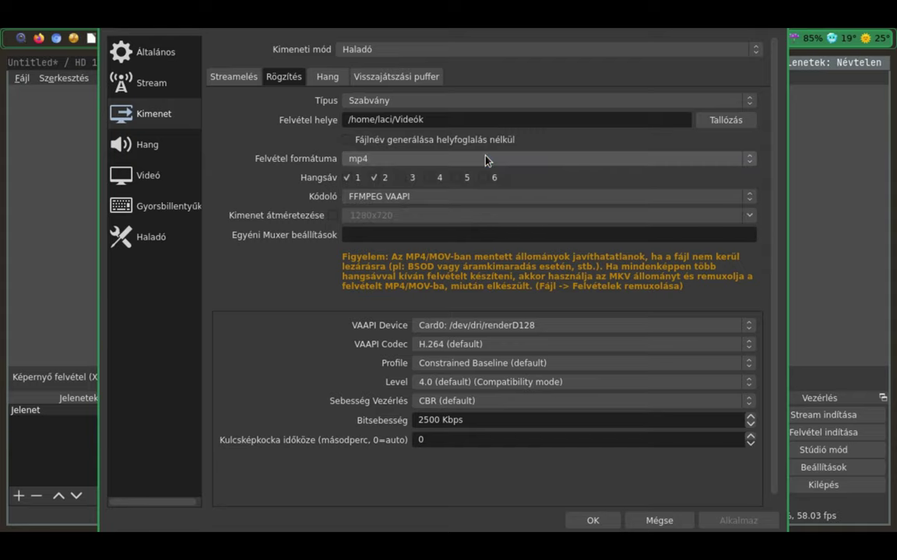
left_click(484, 159)
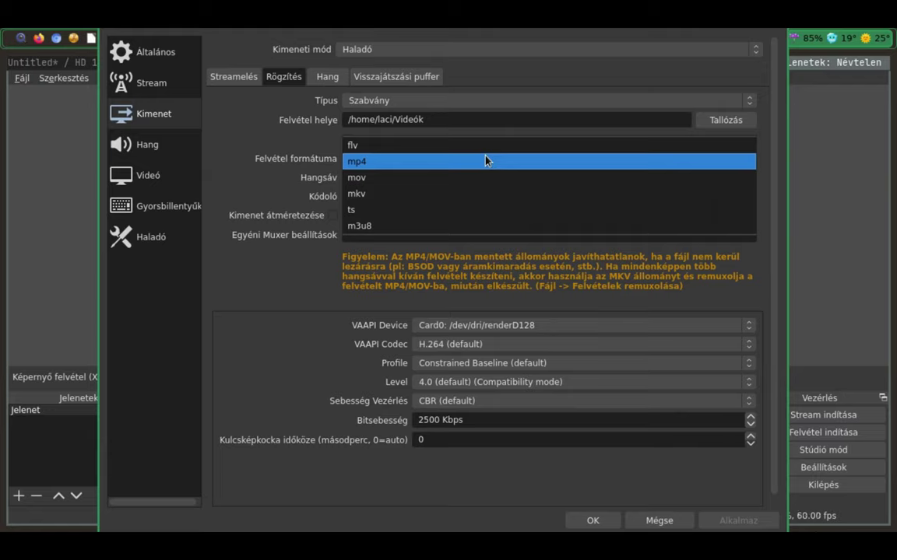
left_click(464, 193)
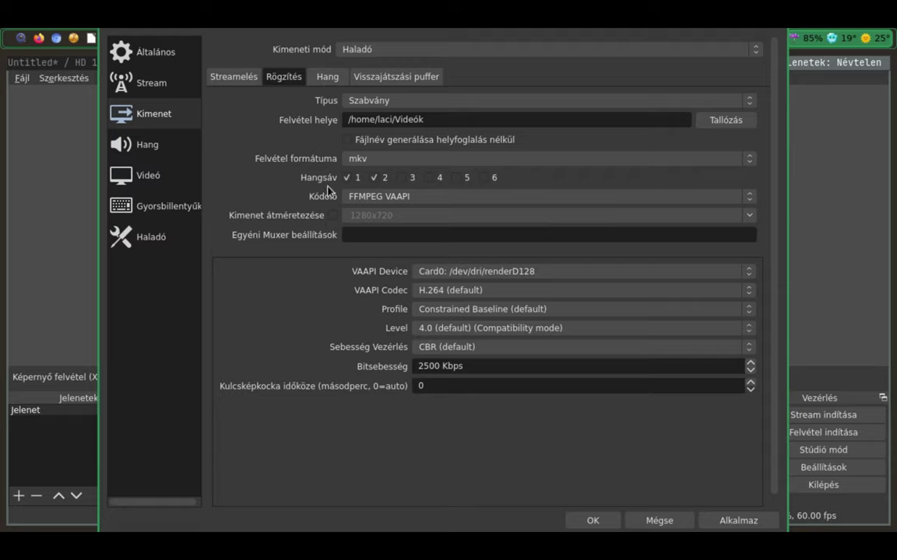
left_click(755, 527)
left_click(593, 520)
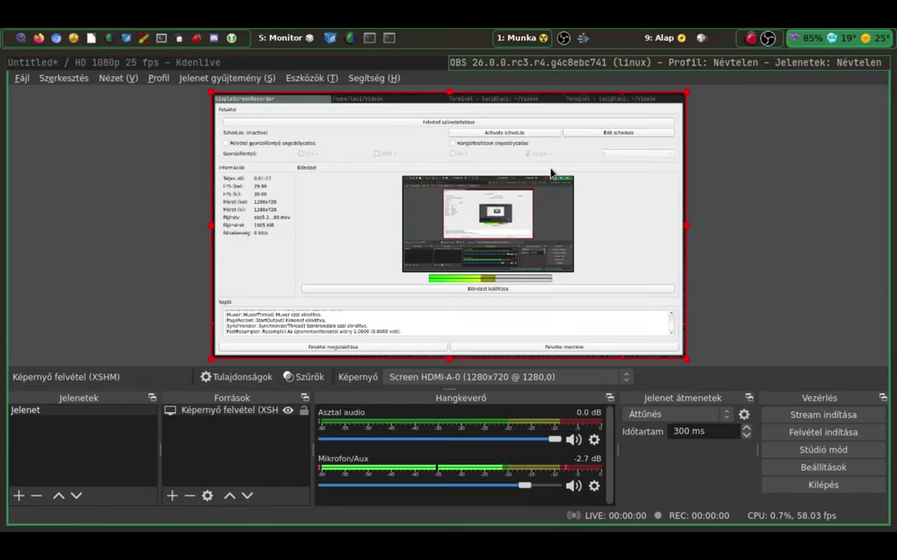
In the advanced audio properties, assign Asztal audio to track 1 only and Mikrofon/Aux to track 2 only.
left_click(593, 442)
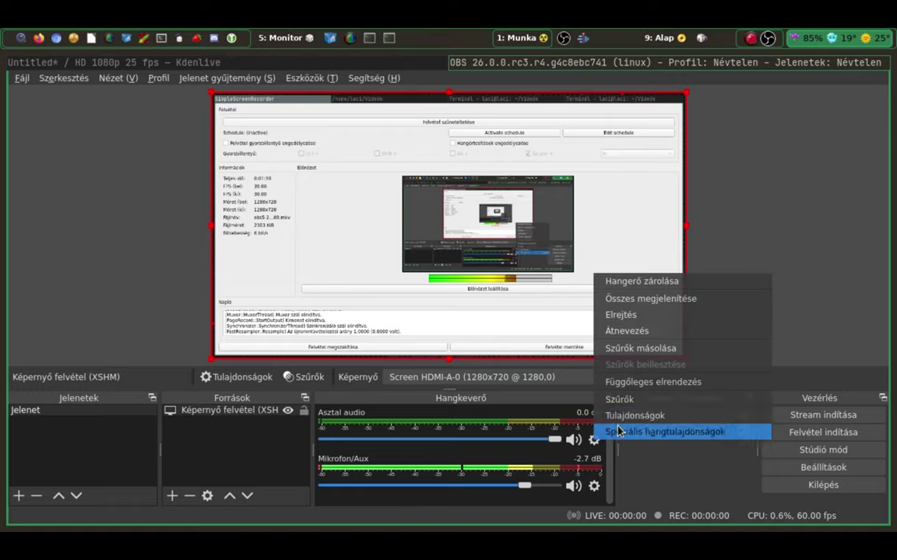
left_click(619, 435)
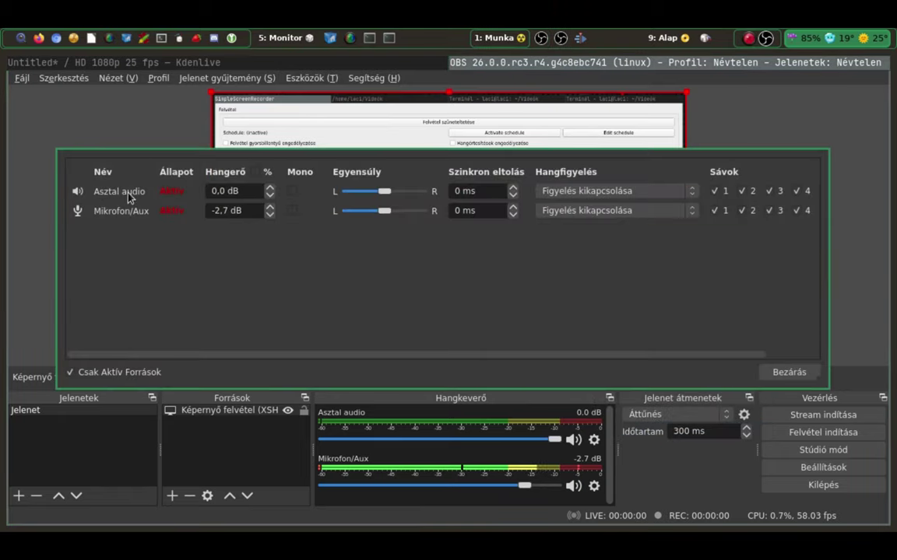
left_click(742, 192)
left_click(770, 192)
left_click(794, 193)
left_click(715, 211)
left_click(769, 210)
left_click(795, 212)
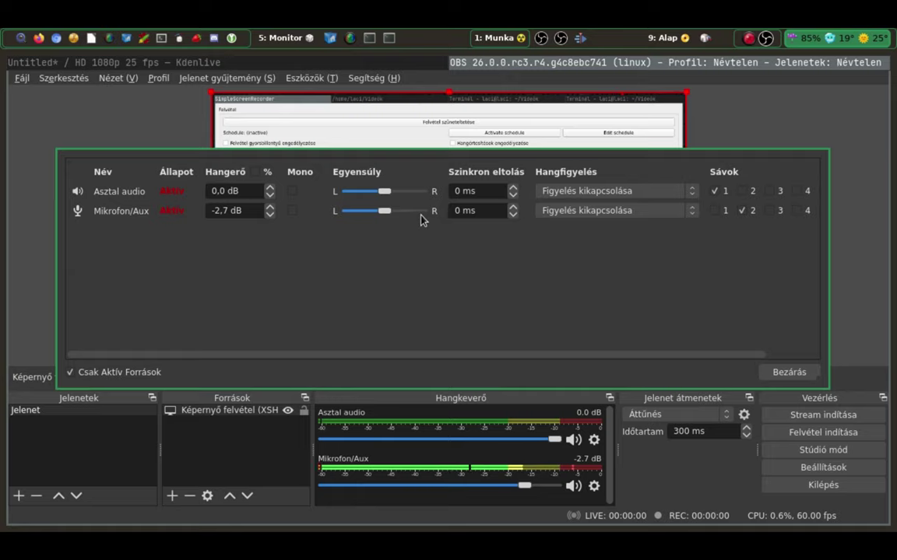
left_click(783, 374)
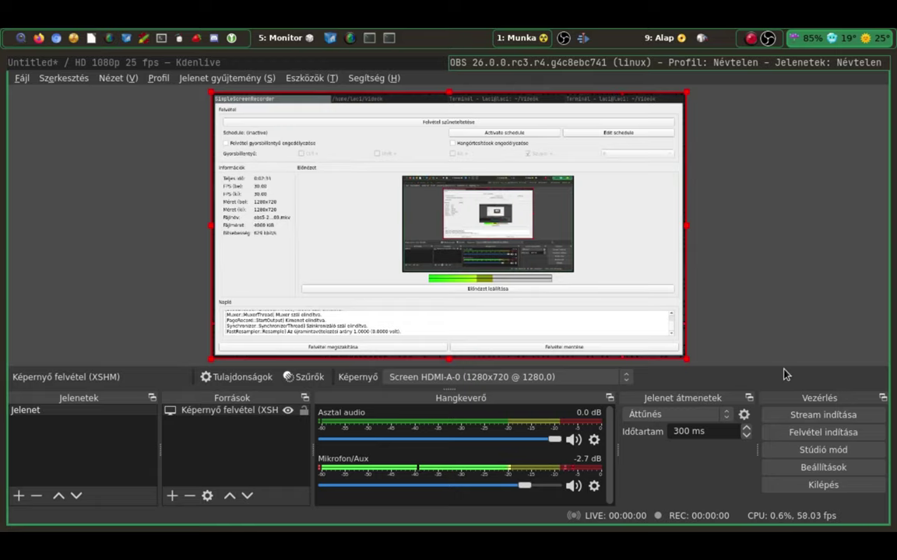
Open Firefox and search the web for "magyar linux video".
left_click(38, 39)
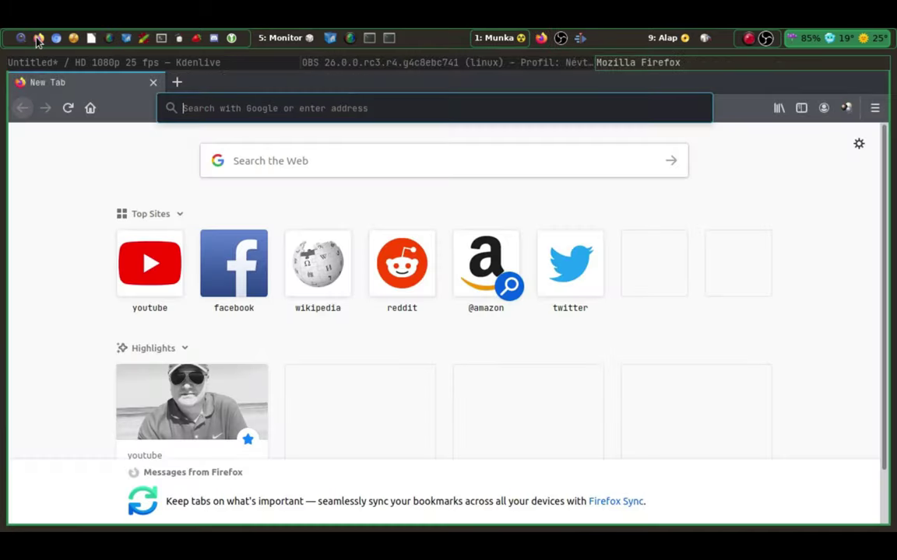
left_click(291, 161)
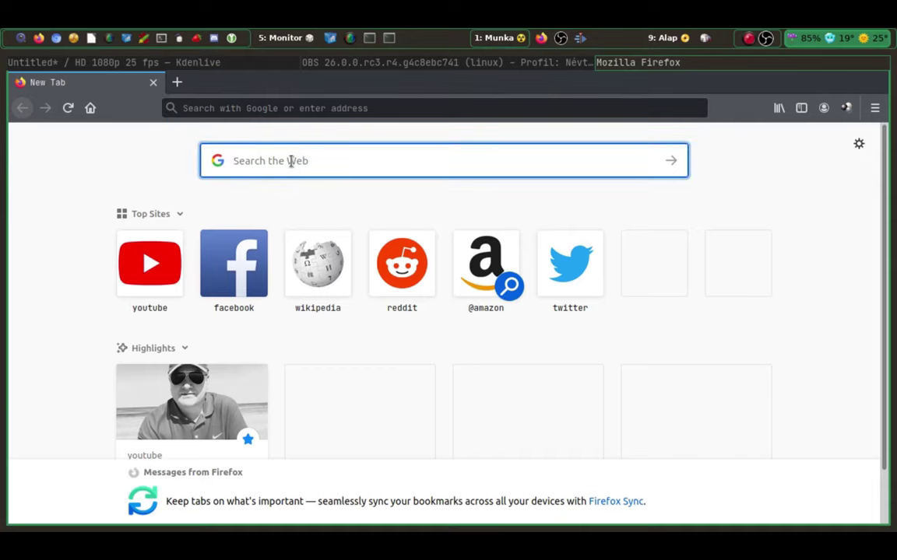
type("linux magyar video")
key("Return")
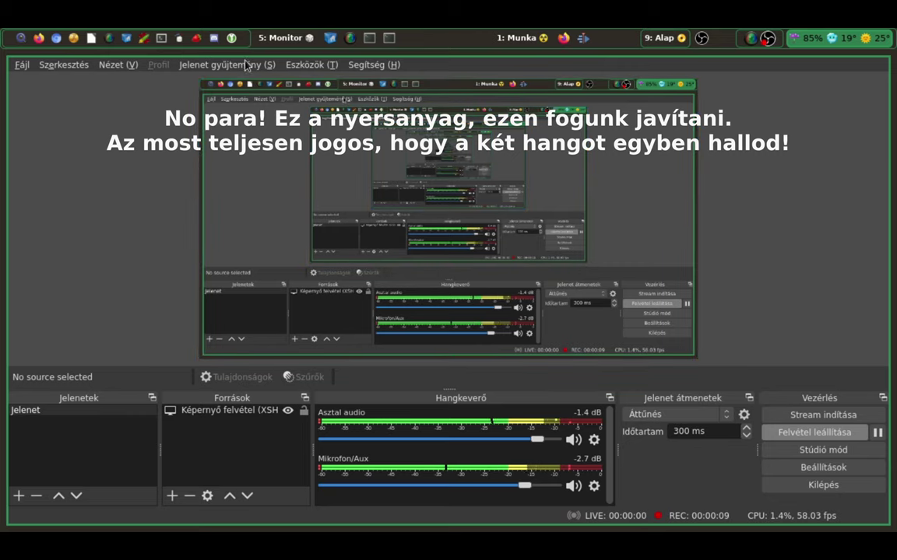
Check the YouTube video playing in Firefox, then return to OBS and lower the Asztal audio level to -2.6 dB.
left_click(512, 38)
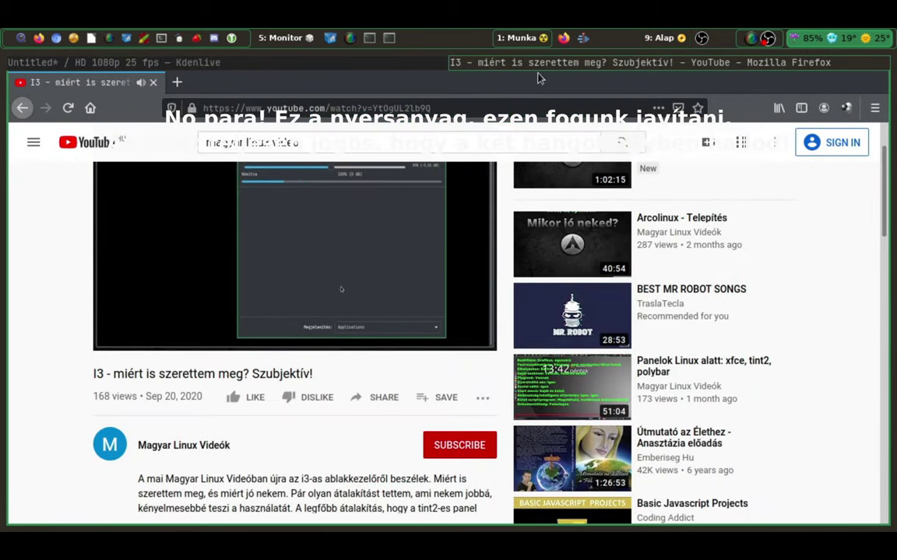
mouse_move(301, 249)
left_click(702, 38)
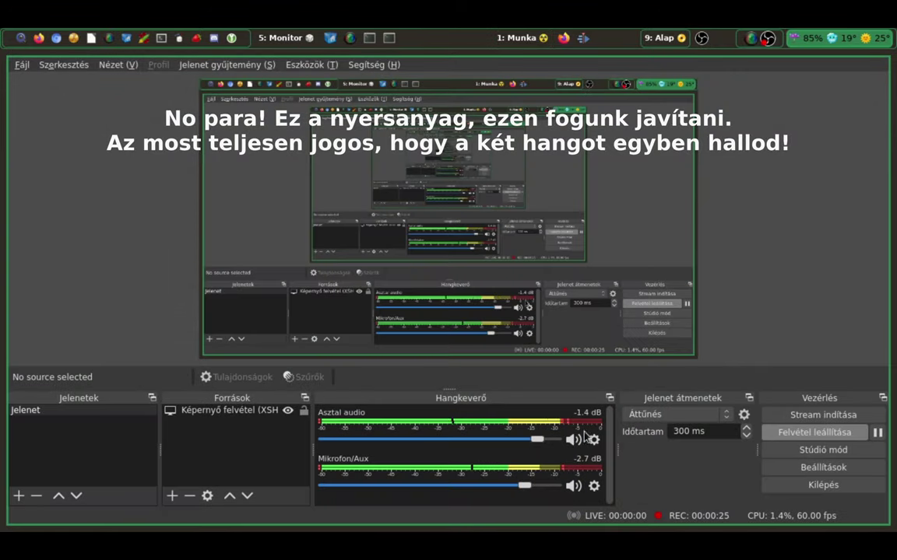
mouse_move(537, 440)
left_mouse_down()
mouse_move(376, 441)
mouse_move(526, 442)
left_mouse_up()
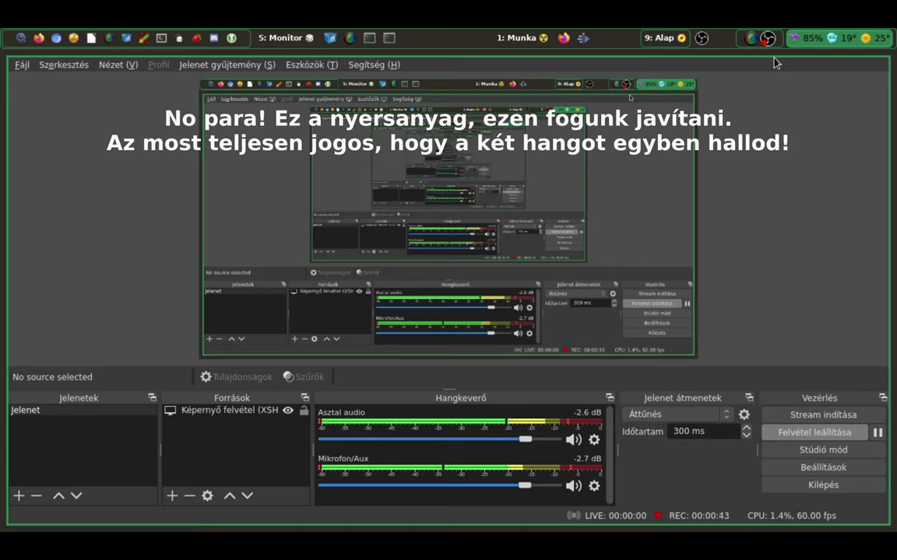
In the system volume control, lower Firefox's playback volume to about 14%, raise it above 100% and reduce it slightly.
left_click(179, 39)
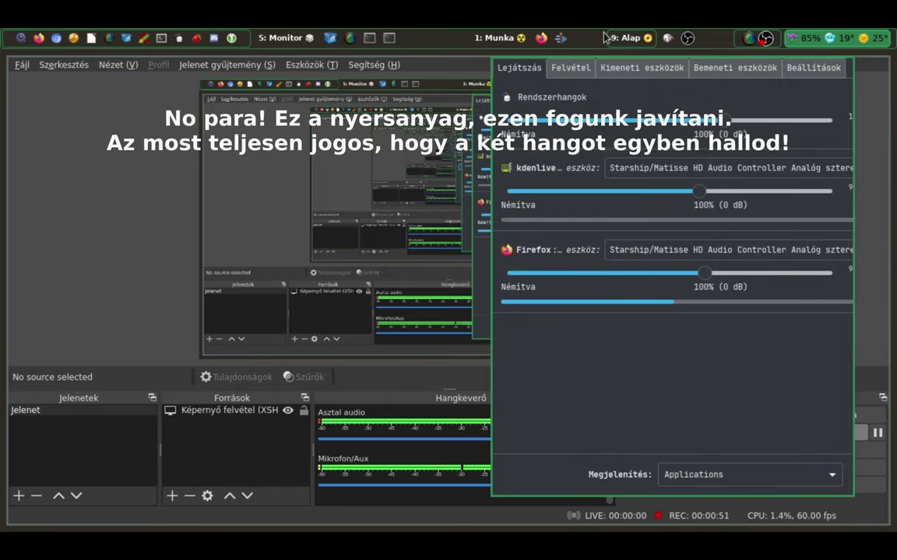
left_click_drag(705, 276, 536, 277)
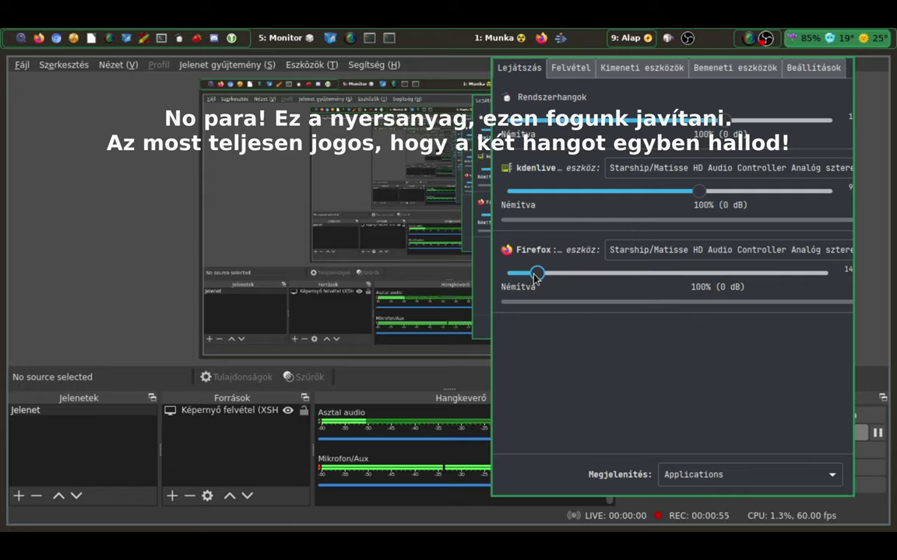
left_click_drag(536, 276, 750, 273)
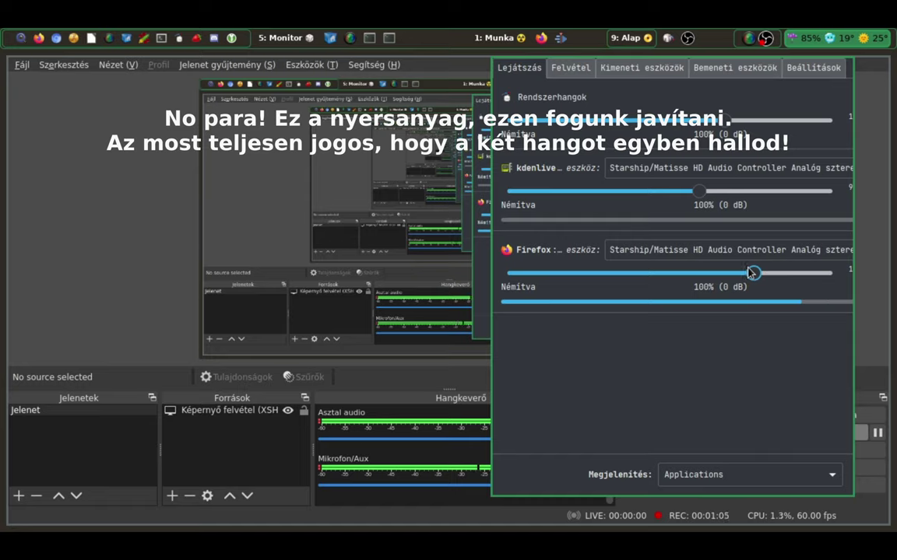
left_click_drag(751, 274, 726, 274)
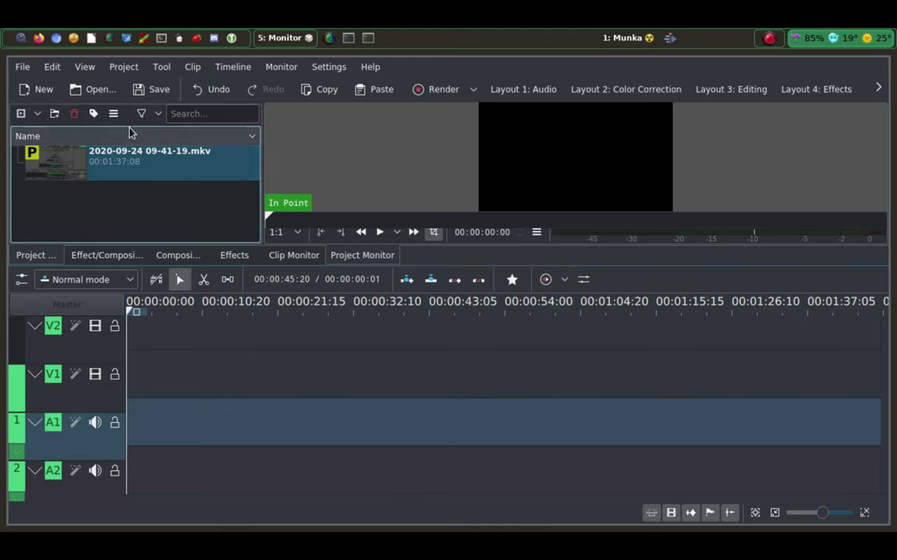
left_click_drag(54, 161, 115, 406)
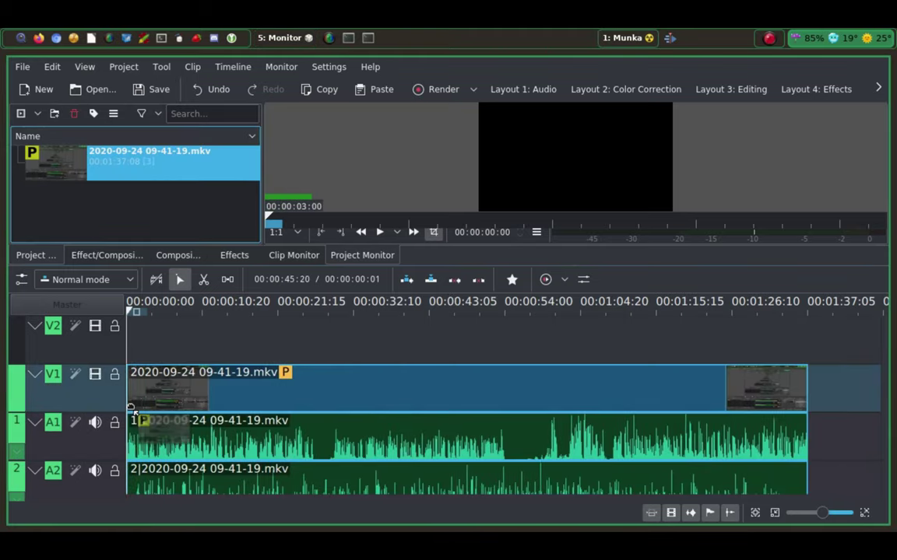
left_click(813, 352)
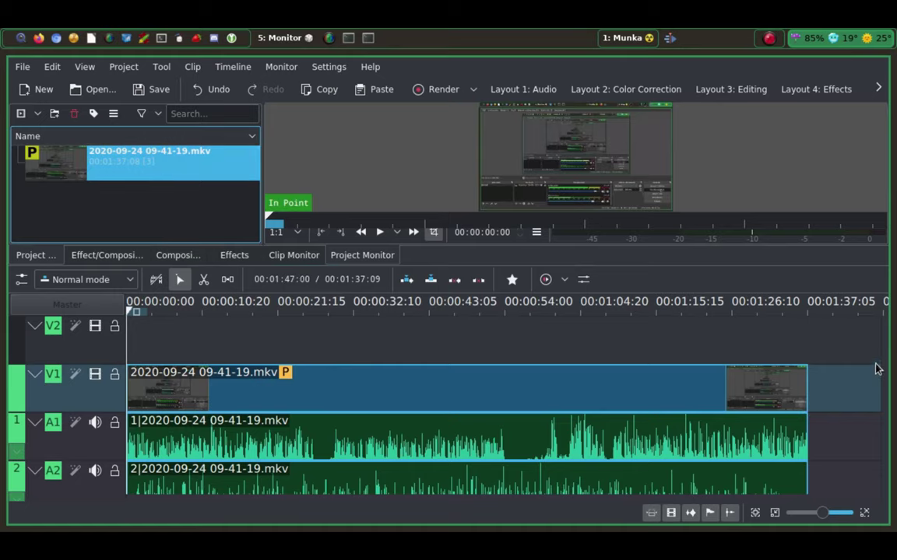
scroll(880, 379, "down", 1)
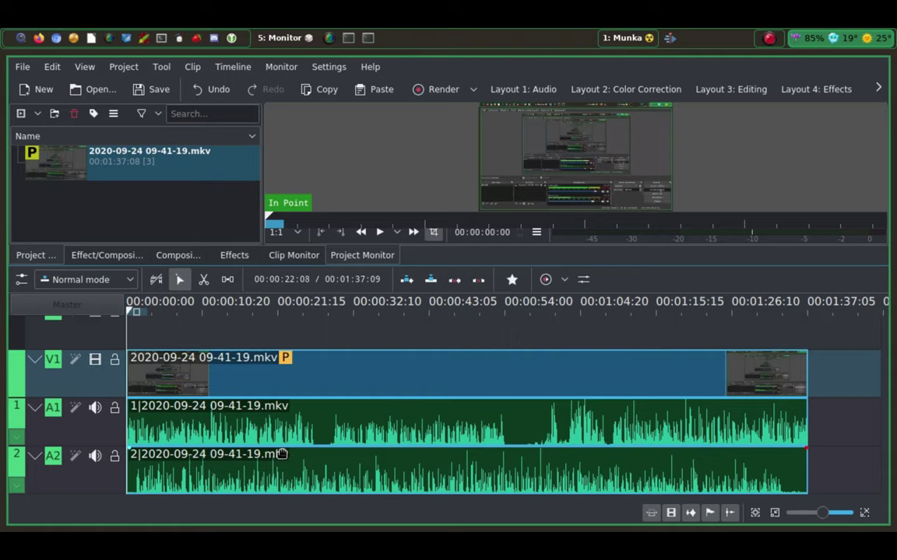
Play a short part of the recording from about 00:00:14 and mute audio track A1.
left_click(225, 306)
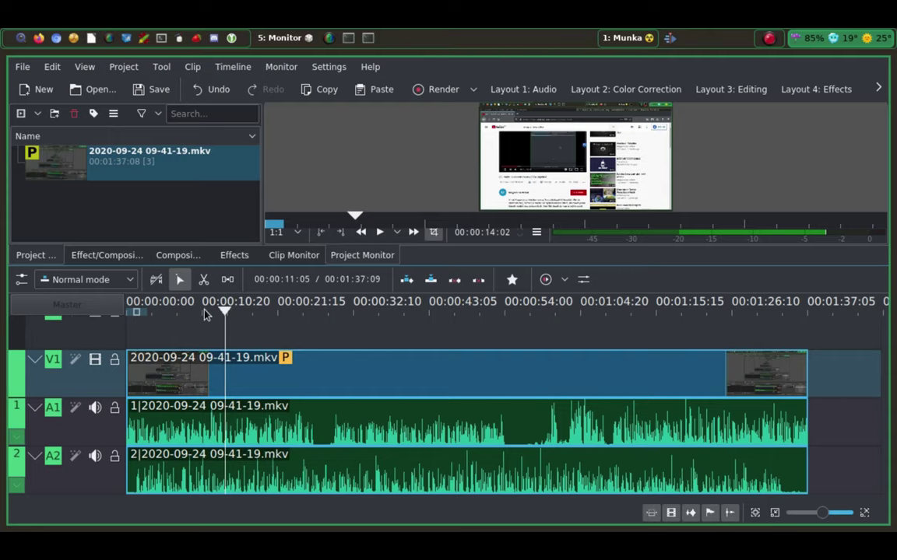
key("space")
key("space")
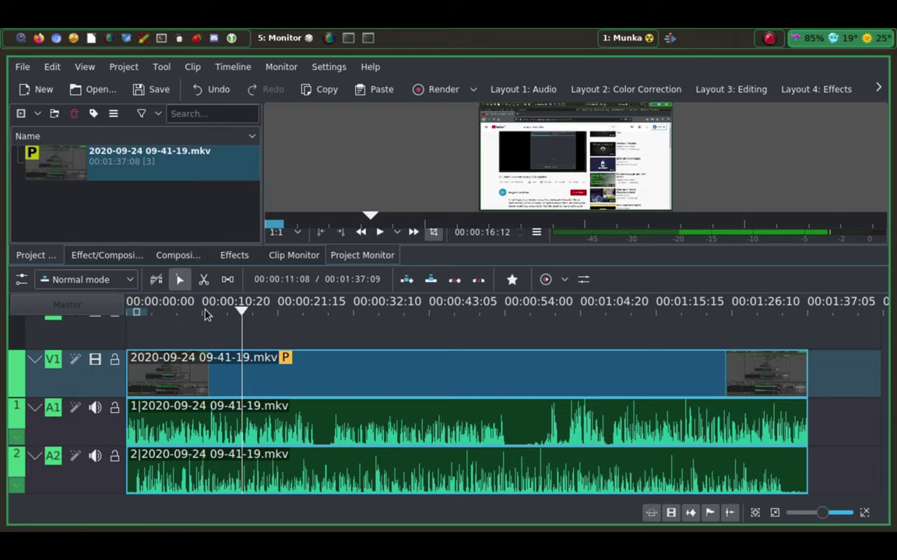
left_click(94, 407)
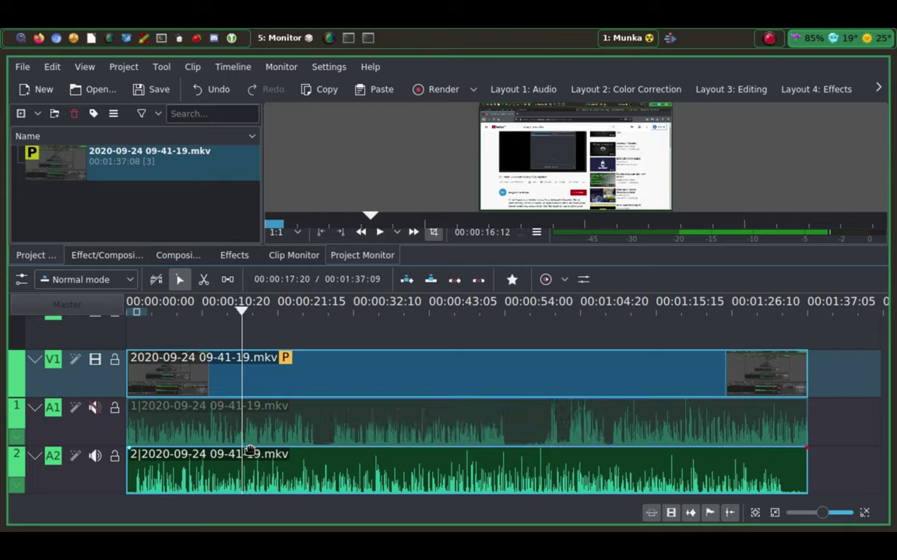
left_click(203, 282)
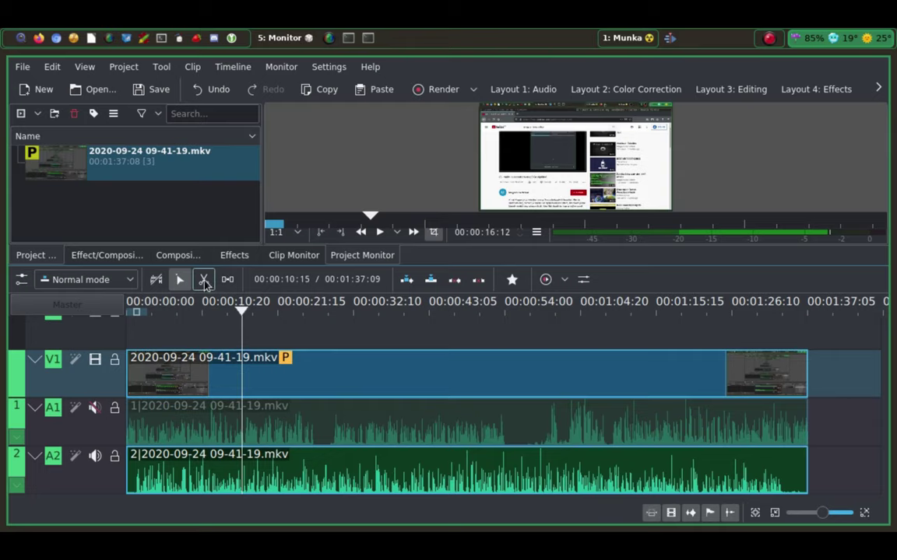
left_click(203, 281)
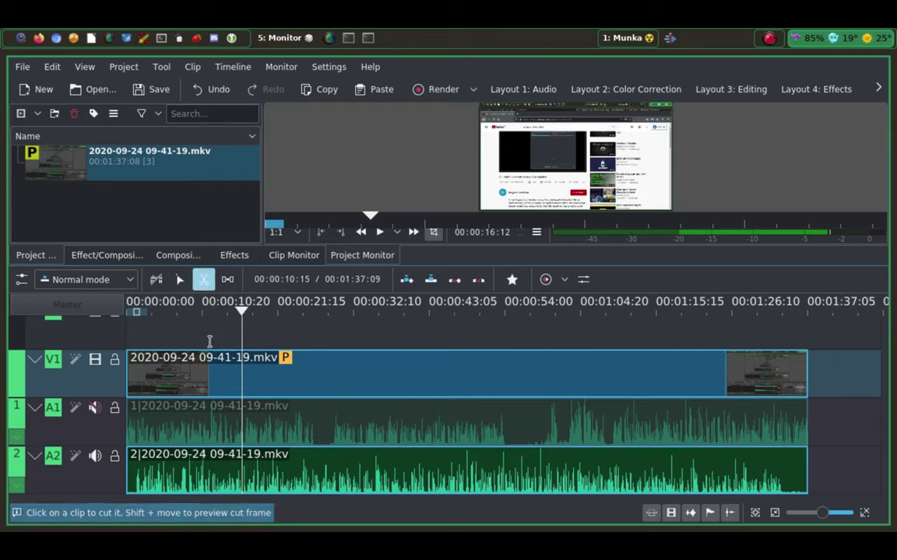
key("ctrl+z")
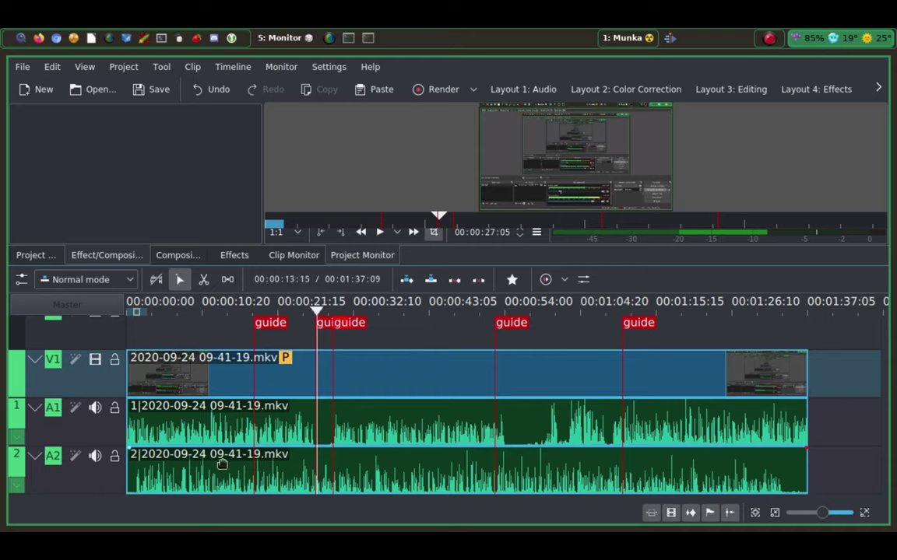
Cut the recording at the second guide, where the desktop audio on track A1 goes silent.
left_click(203, 280)
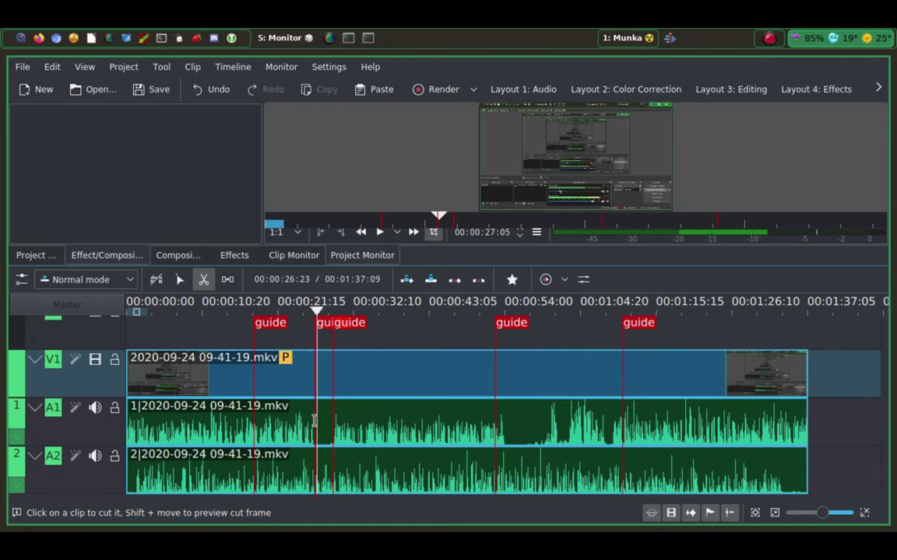
left_click(314, 421)
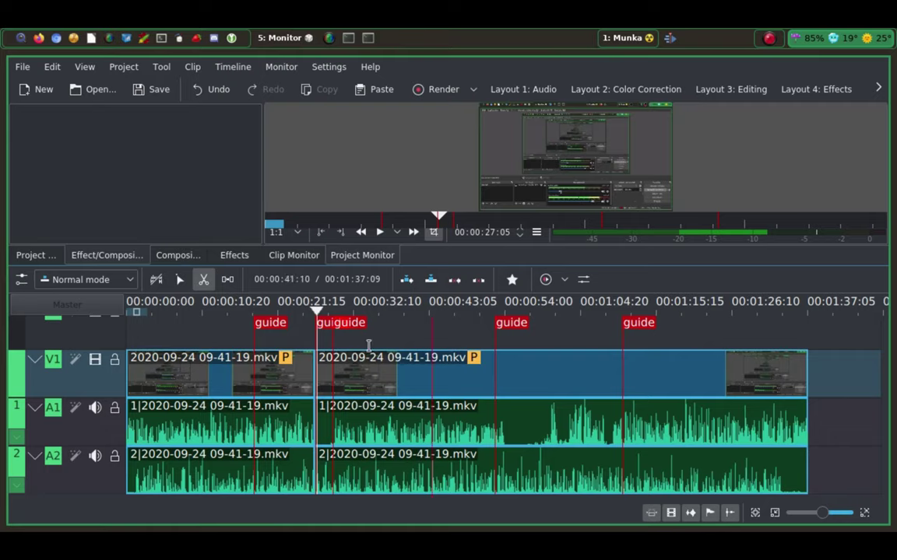
left_click(179, 279)
Add the Volume (keyframable) effect to the first recording segment on audio track A1.
left_click(199, 423)
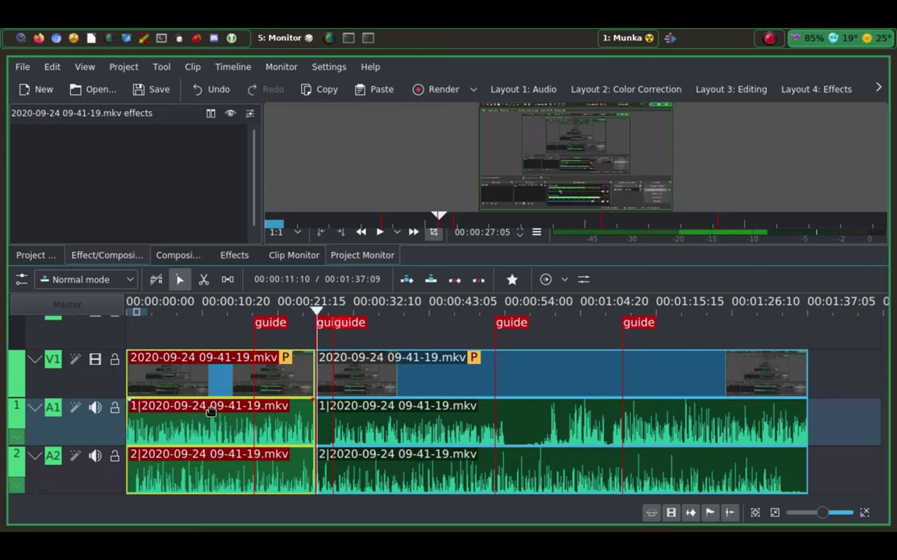
left_click(309, 406)
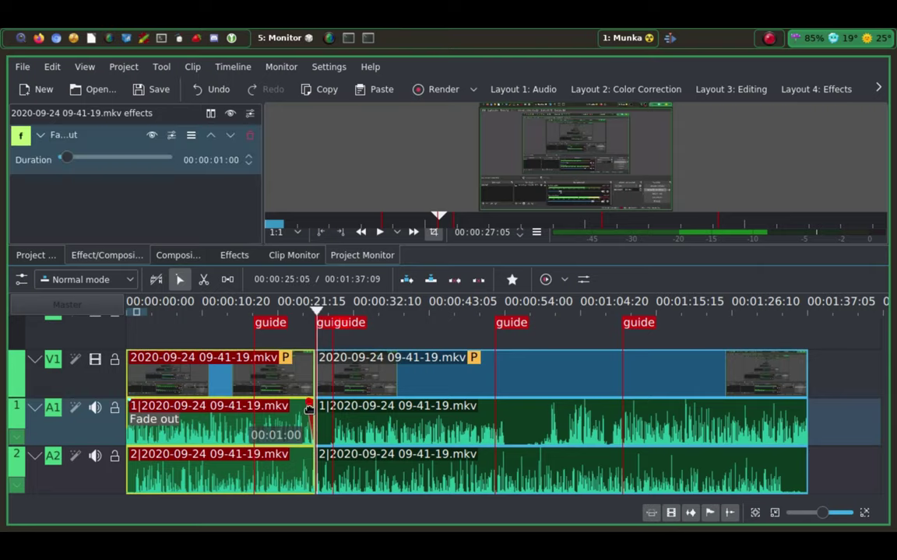
right_click(214, 424)
mouse_move(311, 392)
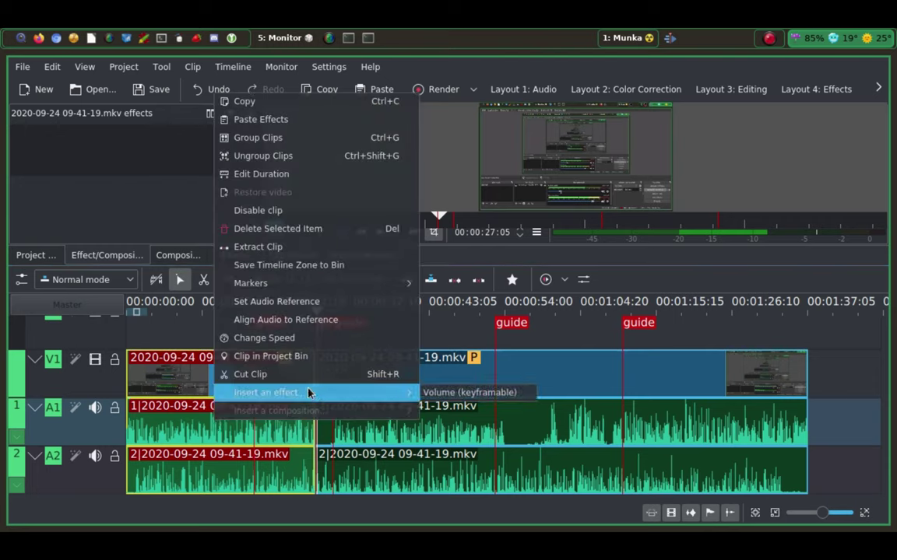
left_click(460, 393)
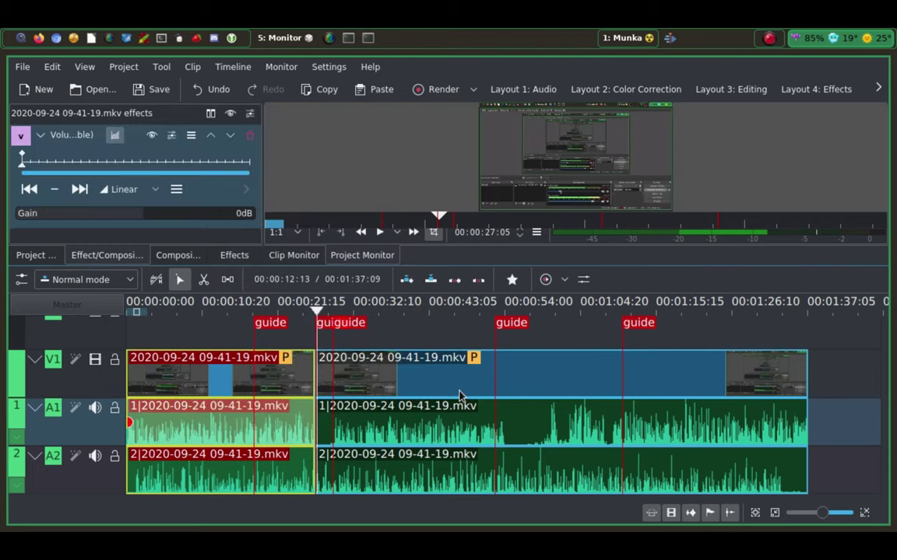
Set the gain at the first segment's starting keyframe to -31 dB and play the recording from about 00:00:01:03.
left_click(113, 164)
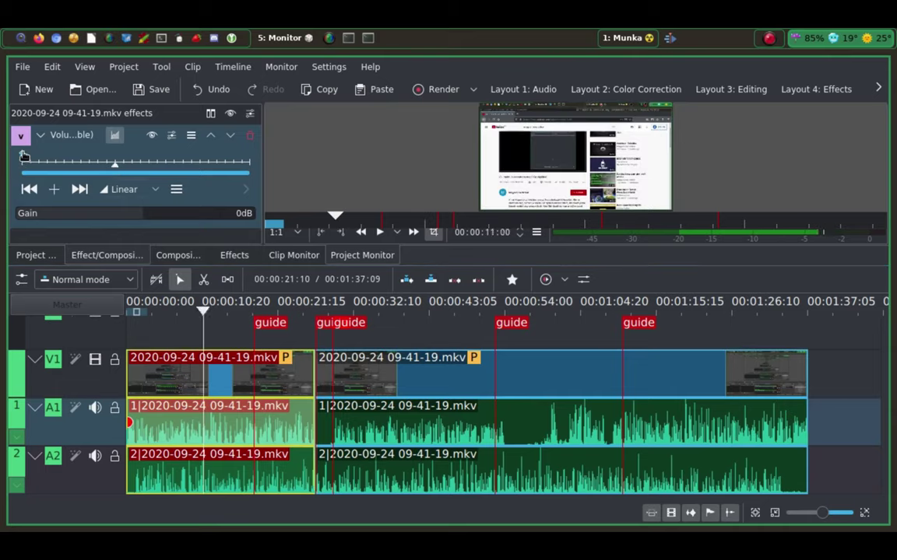
left_click(23, 159)
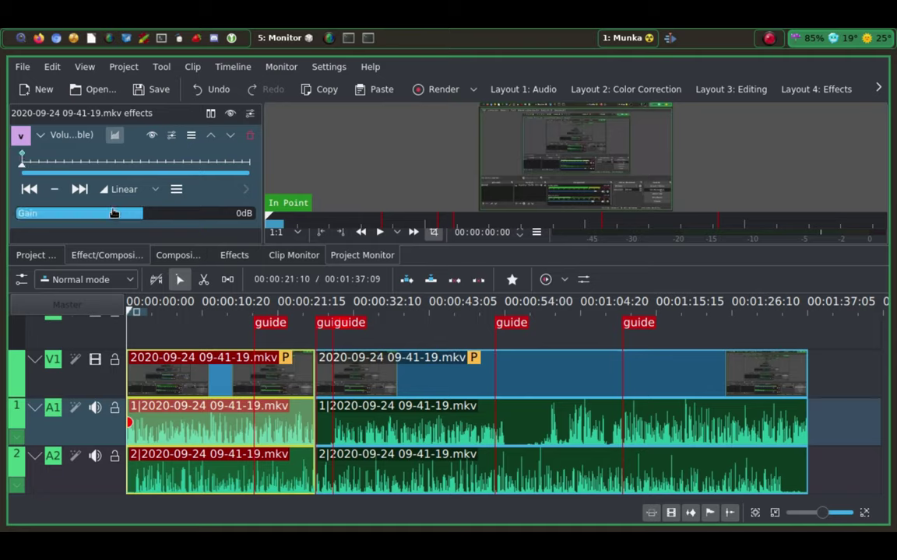
left_click_drag(136, 218, 104, 219)
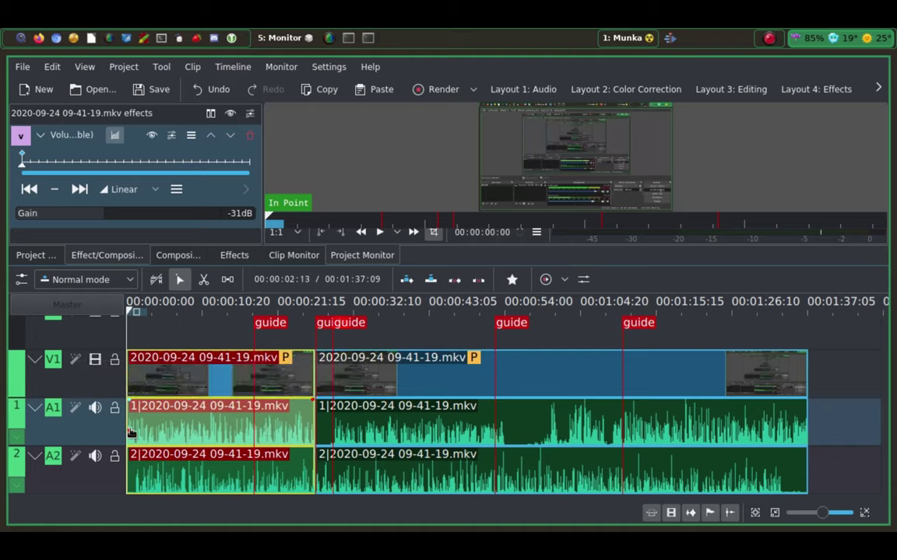
left_click(134, 304)
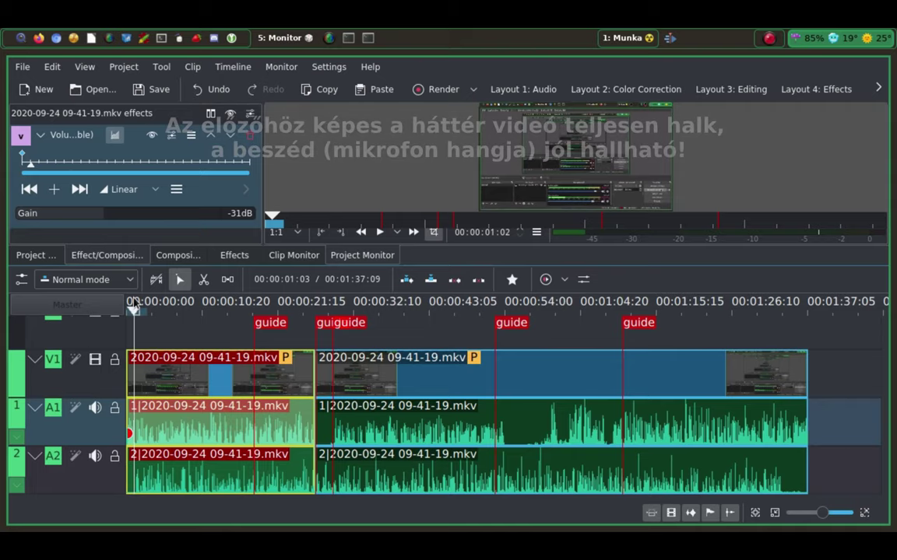
key("space")
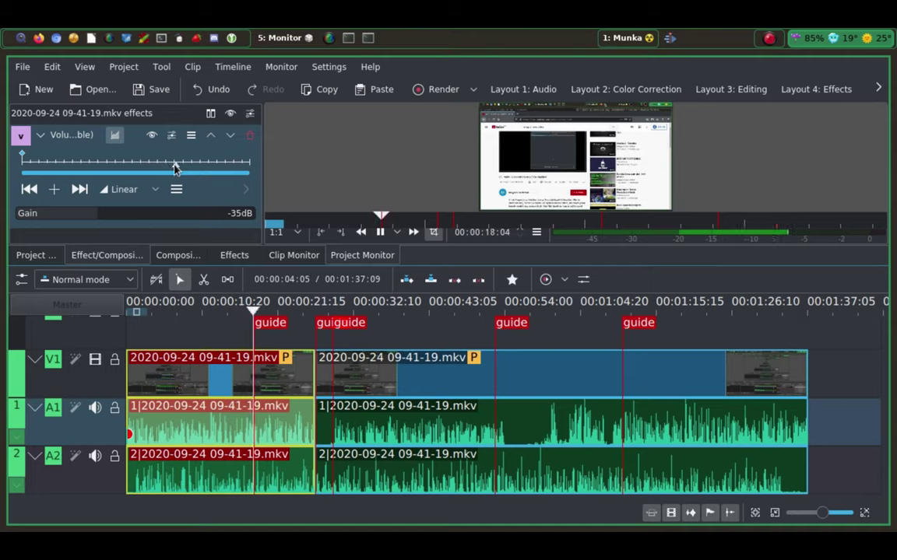
Add a second volume keyframe at the end of the first A1 segment with the gain at -35 dB.
left_click(243, 168)
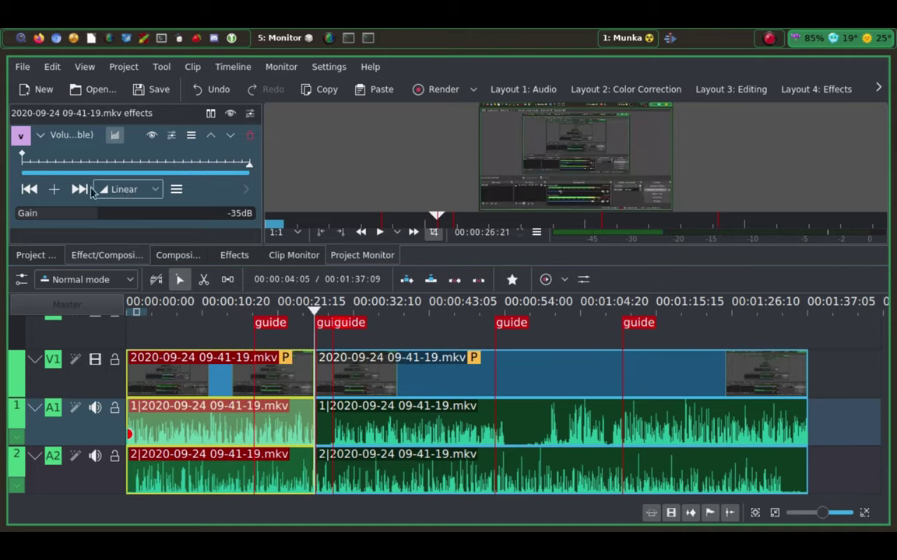
left_click(54, 189)
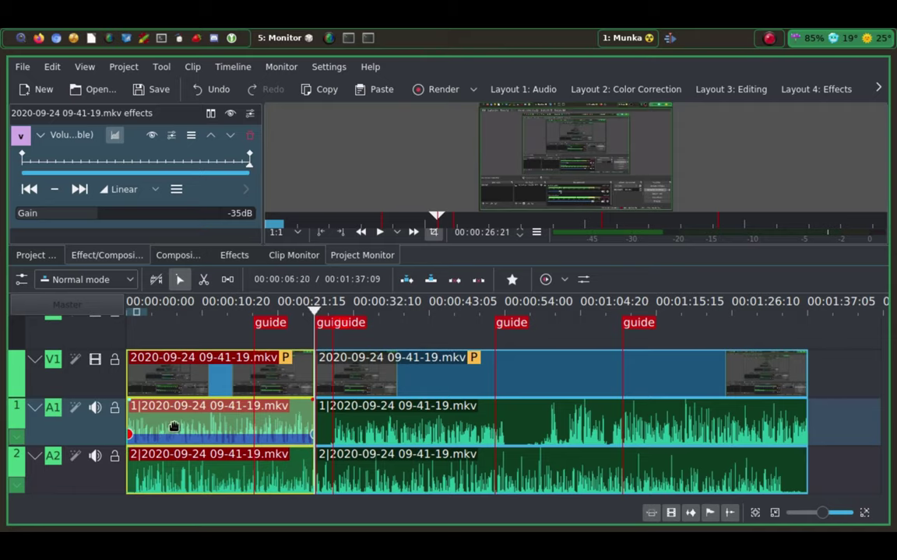
Cut the recording at the third guide and at 00:00:54:00, just after the fourth guide.
key("alt+Right")
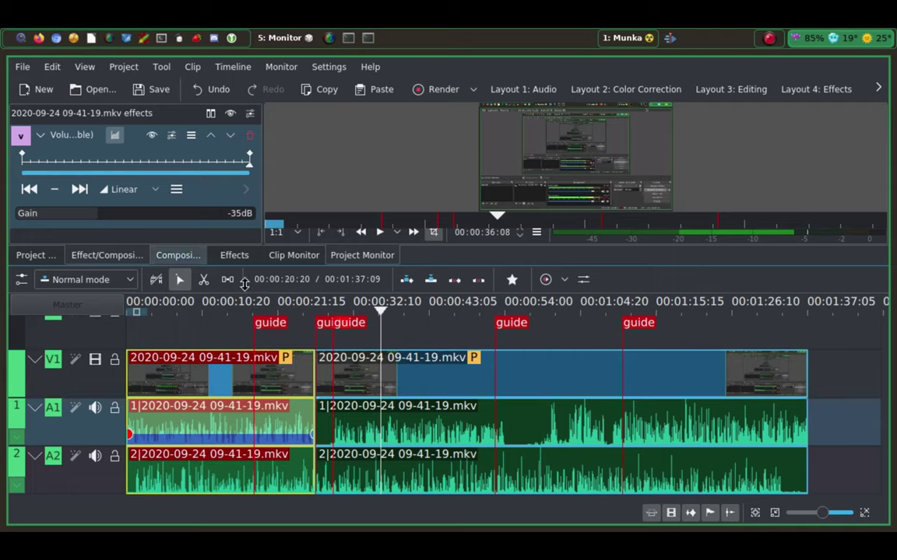
left_click(203, 281)
left_click(333, 426)
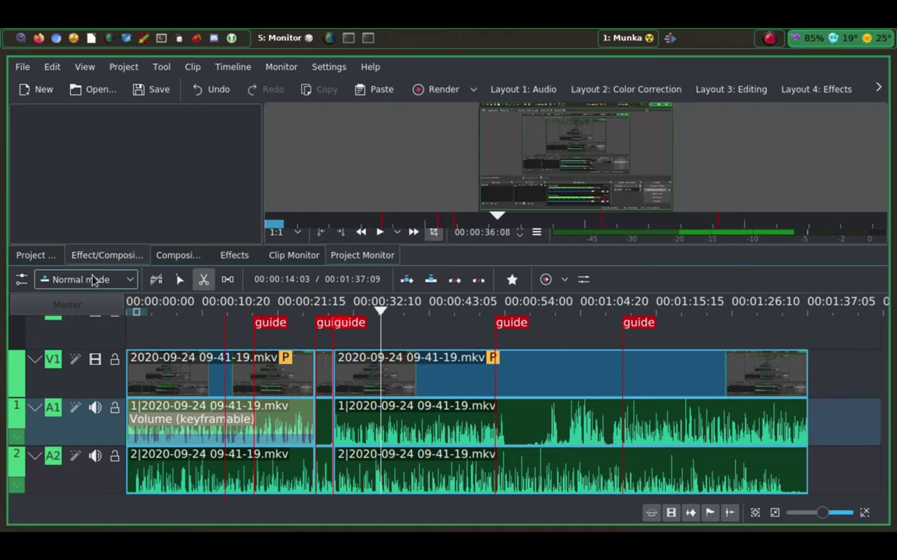
right_click(355, 424)
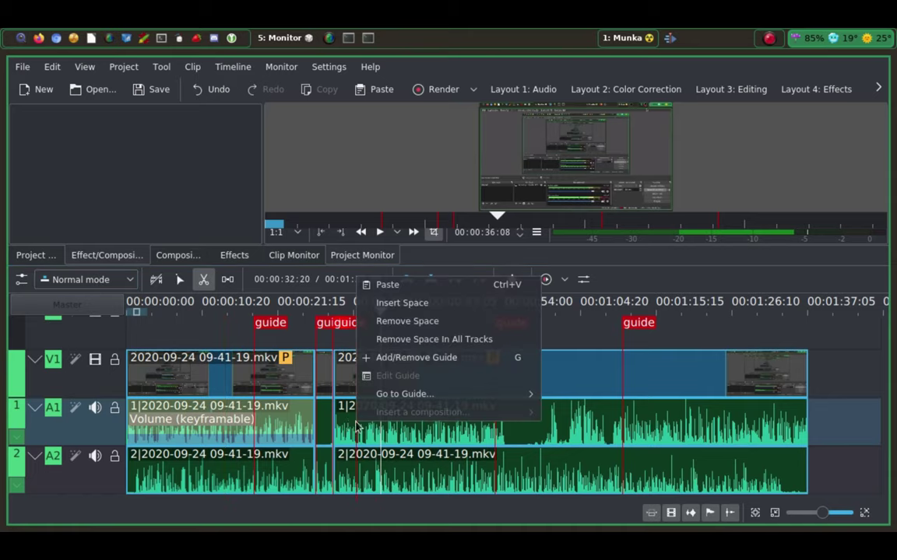
left_click(491, 430)
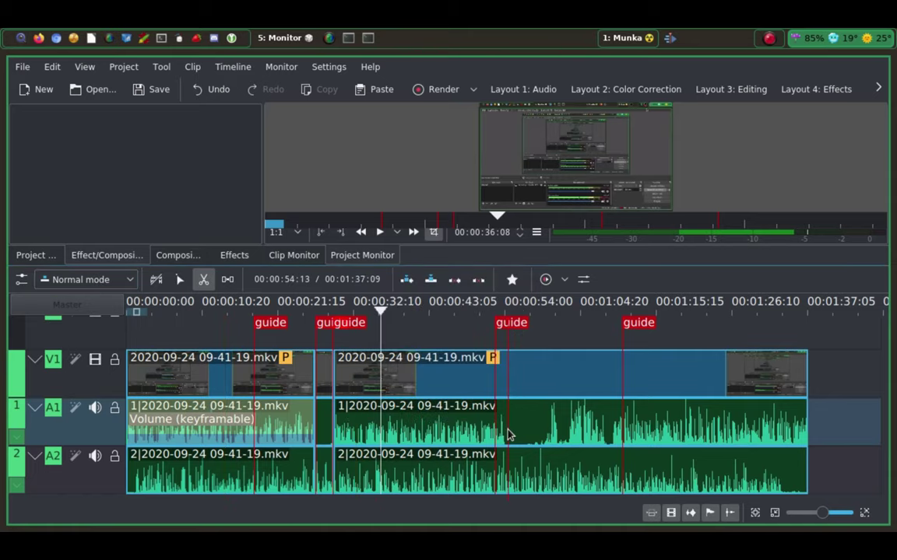
left_click(504, 430)
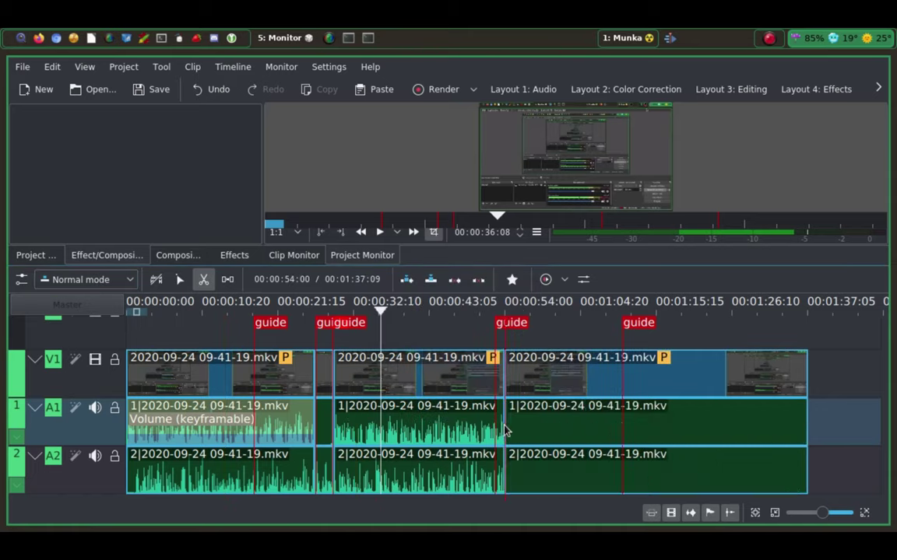
Apply the Volume (keyframable) effect to the A1 segment between the third guide and 00:00:54:00, with the gain at -26 dB.
right_click(406, 428)
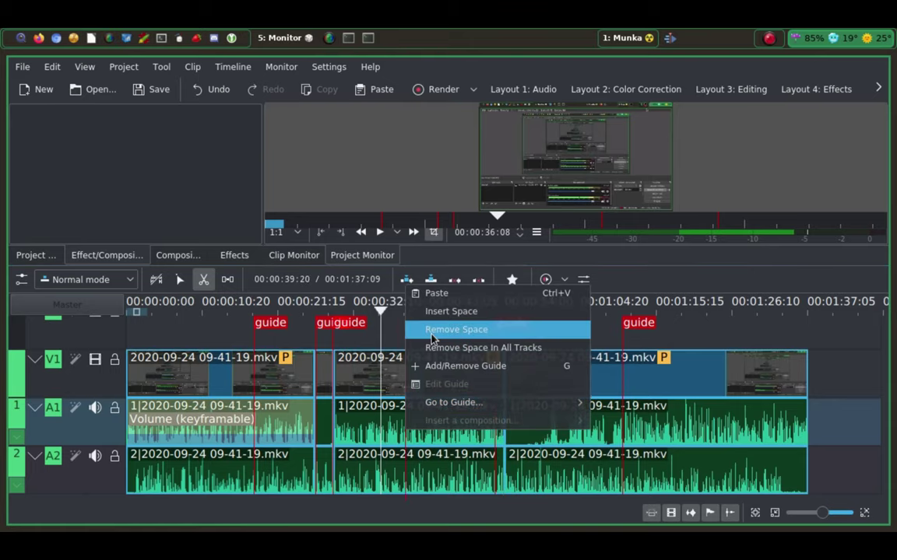
key("Escape")
key("s")
left_click(425, 431)
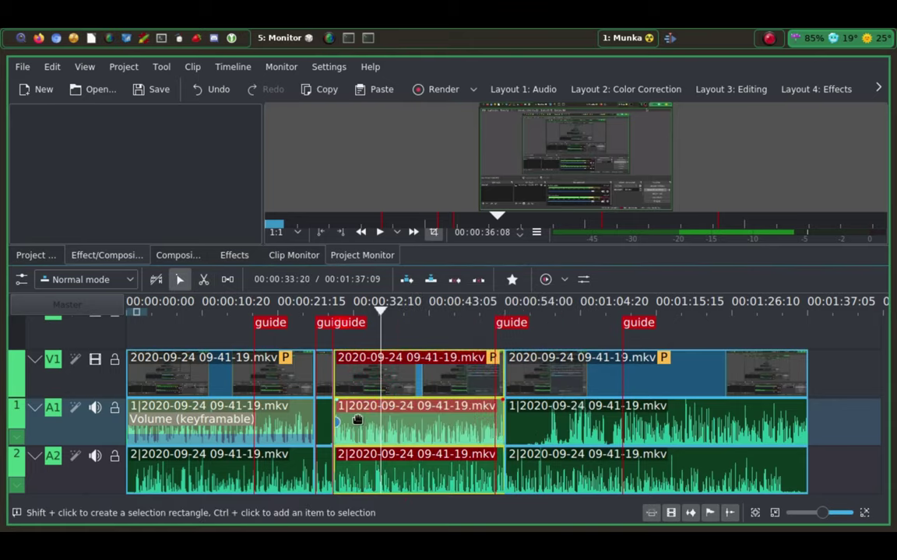
left_click(370, 426)
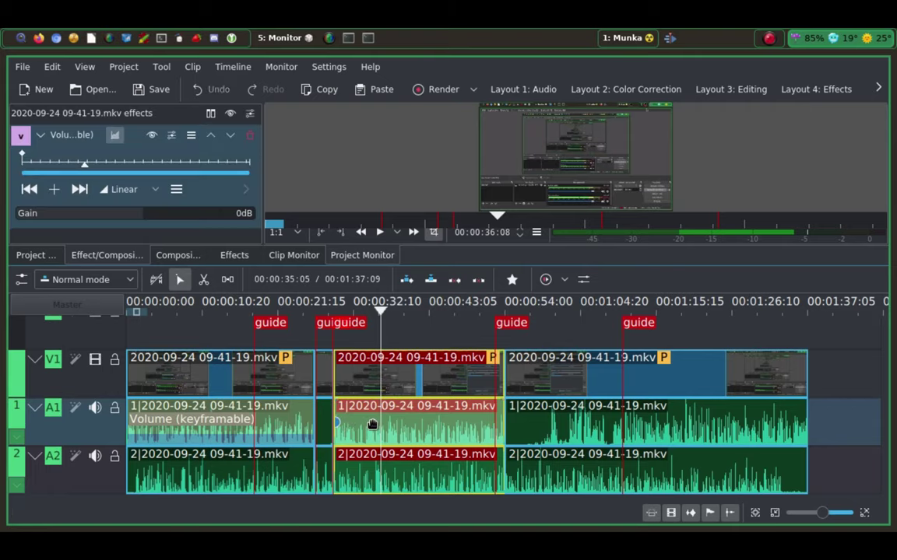
mouse_move(109, 217)
left_mouse_down()
mouse_move(97, 215)
mouse_move(109, 215)
left_mouse_up()
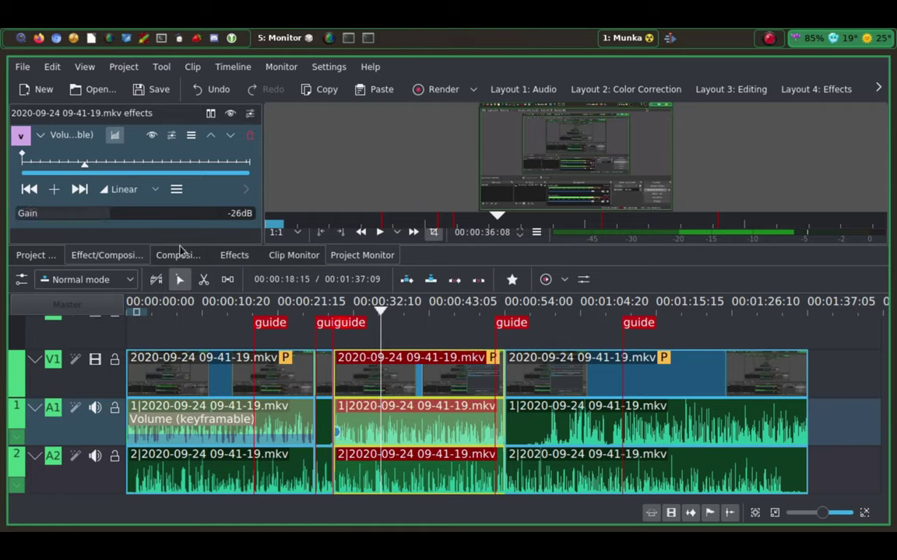
left_click(22, 159)
left_click(248, 166)
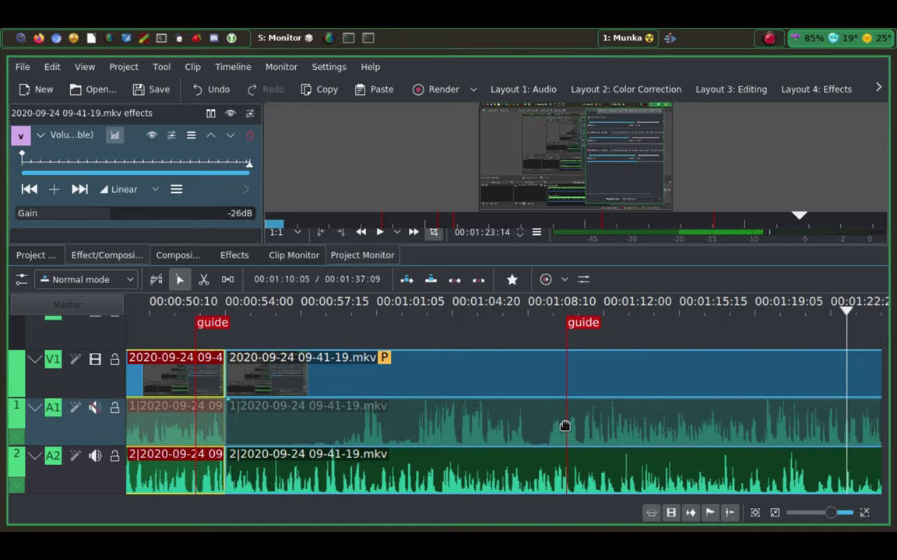
Cut the recording at 00:01:10:10, just after the last guide, and unmute audio track A1.
left_click(342, 480)
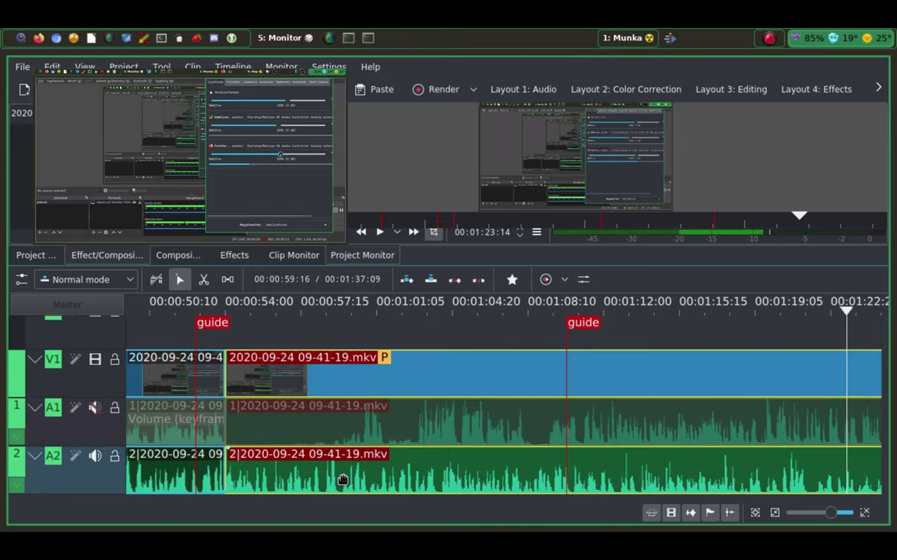
left_click(205, 280)
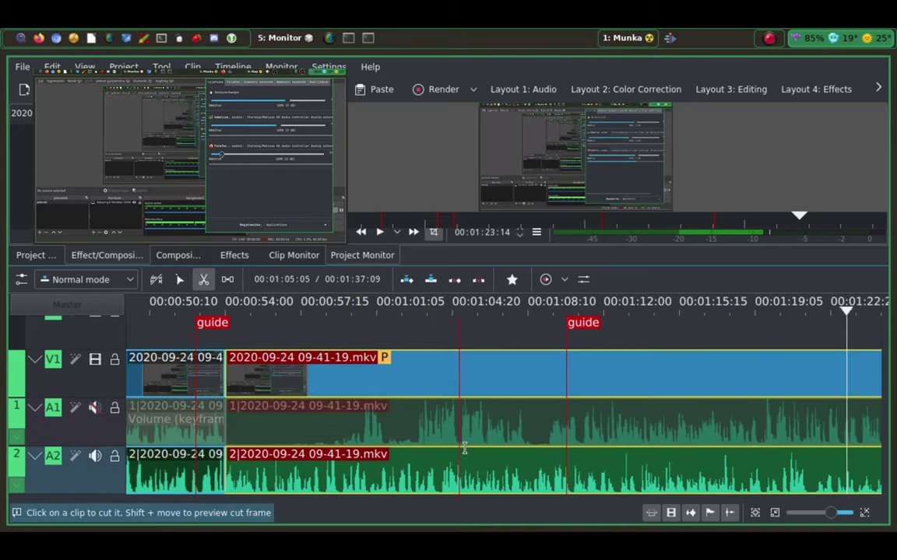
left_click(569, 476)
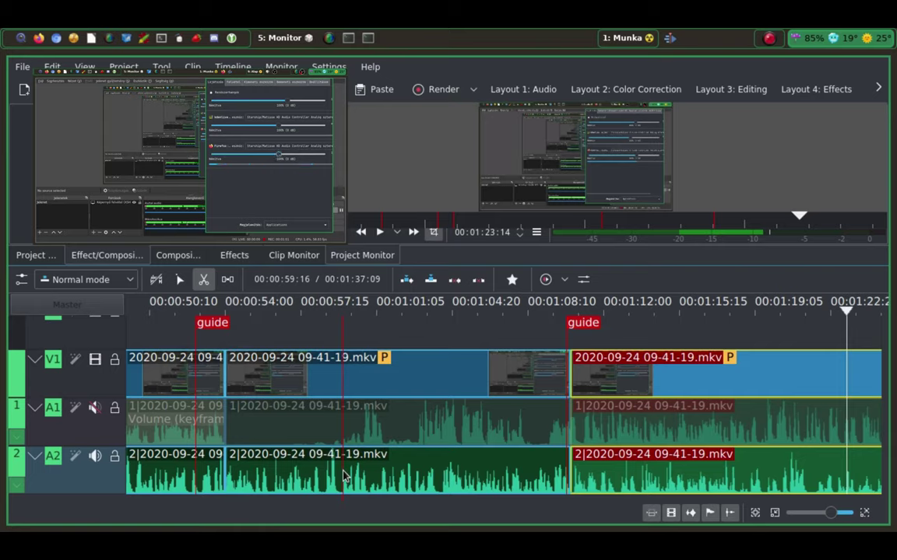
left_click(94, 407)
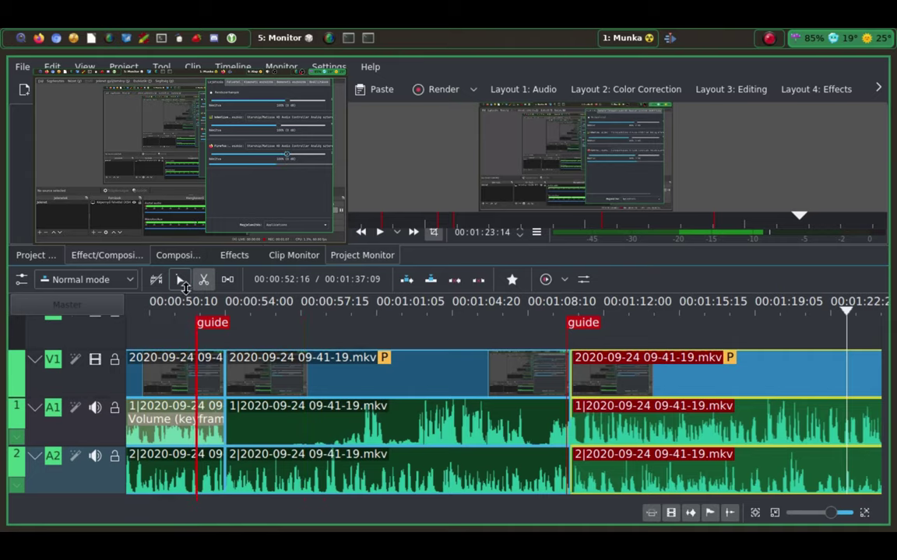
Apply the Volume (keyframable) effect to the A2 segment between 00:00:54:00 and 00:01:10:10, with the gain at -100 dB.
left_click(180, 280)
left_click(331, 467)
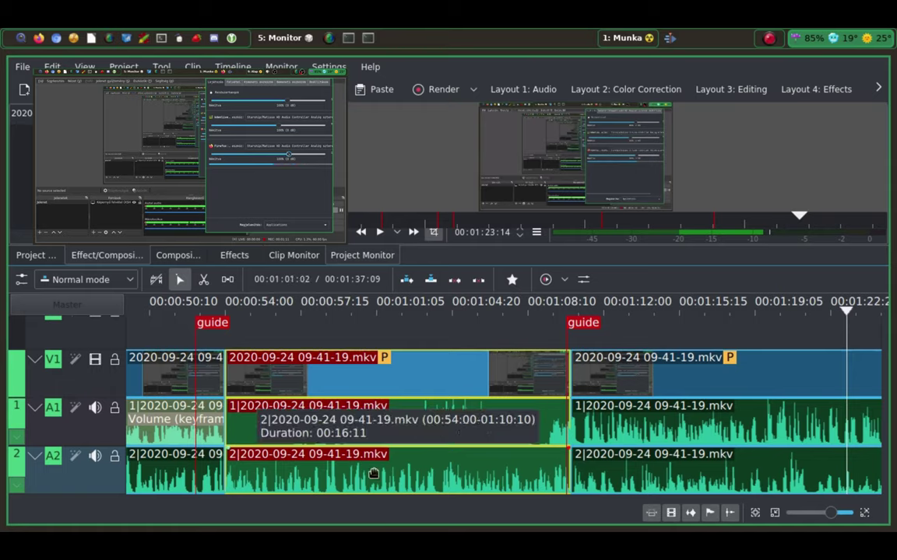
right_click(373, 472)
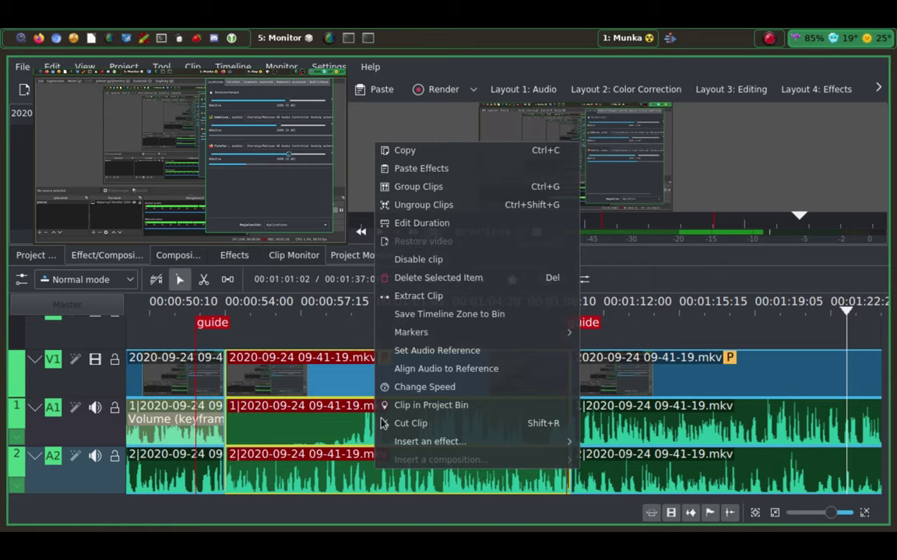
left_click(327, 474)
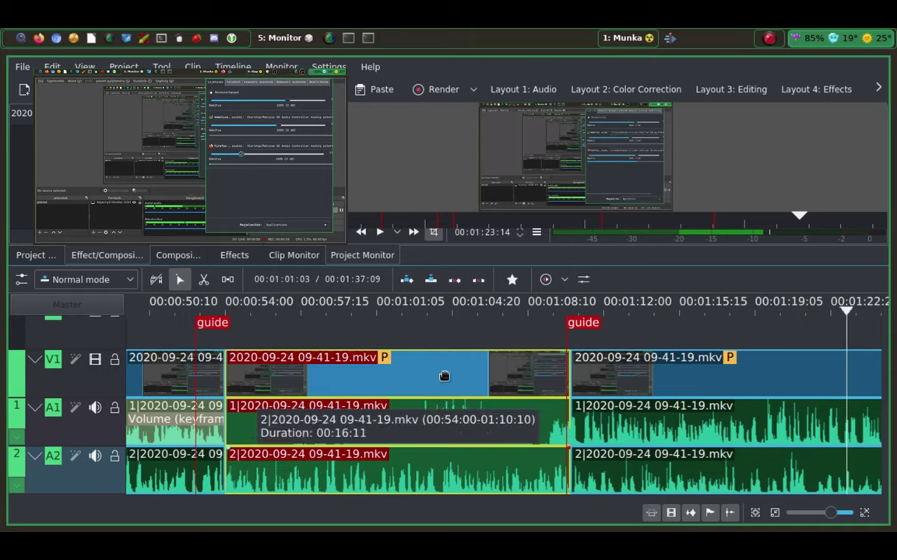
right_click(343, 480)
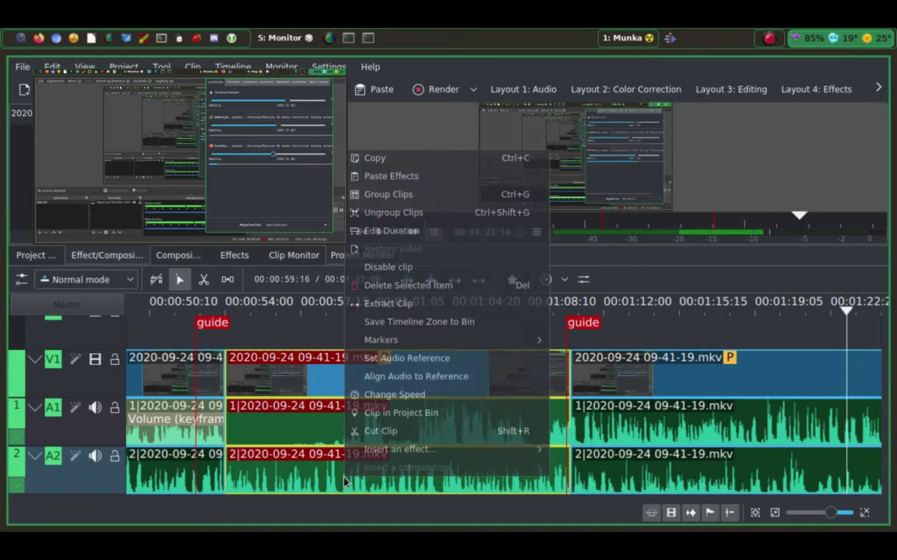
right_click(324, 483)
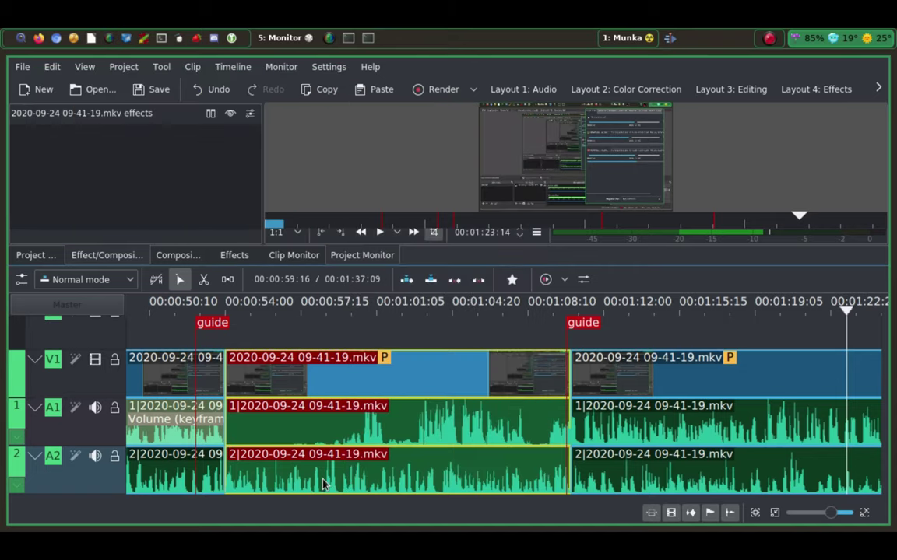
right_click(324, 483)
mouse_move(407, 455)
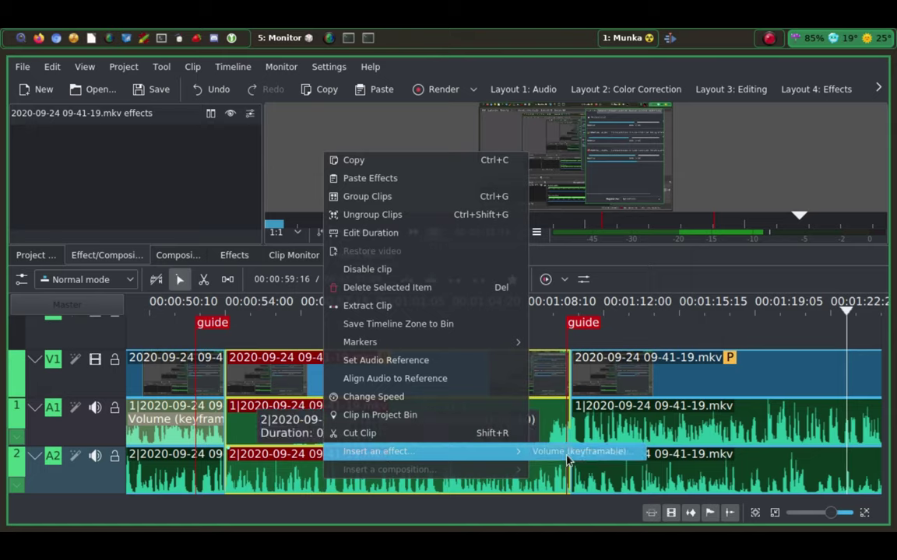
left_click(569, 456)
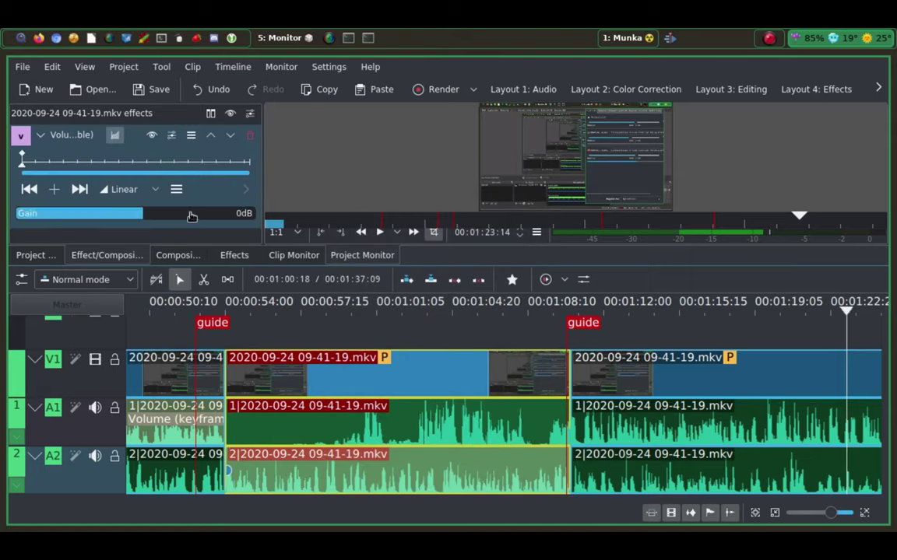
left_click_drag(143, 216, 4, 218)
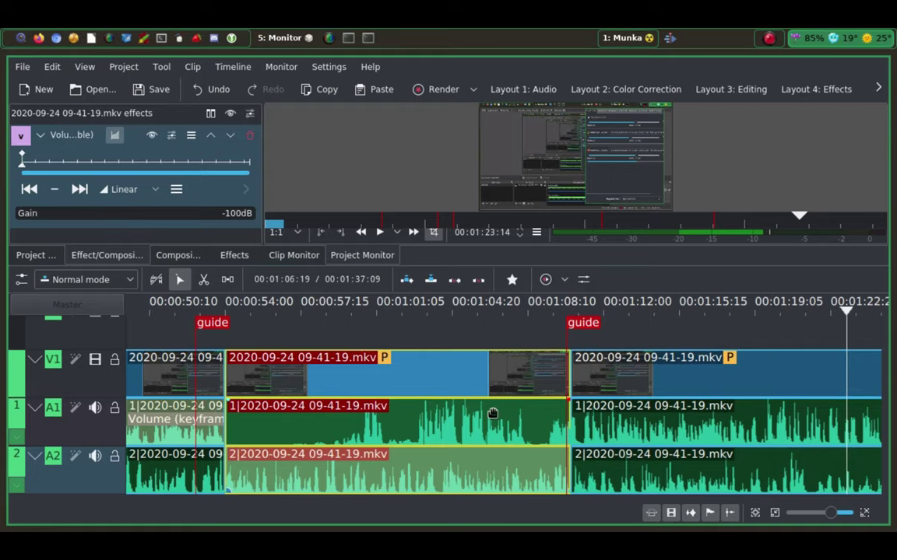
Apply the Volume (keyframable) effect to the last A1 segment, after the final guide, with the gain at -42 dB.
scroll(493, 414, "down", 3)
left_click(397, 305)
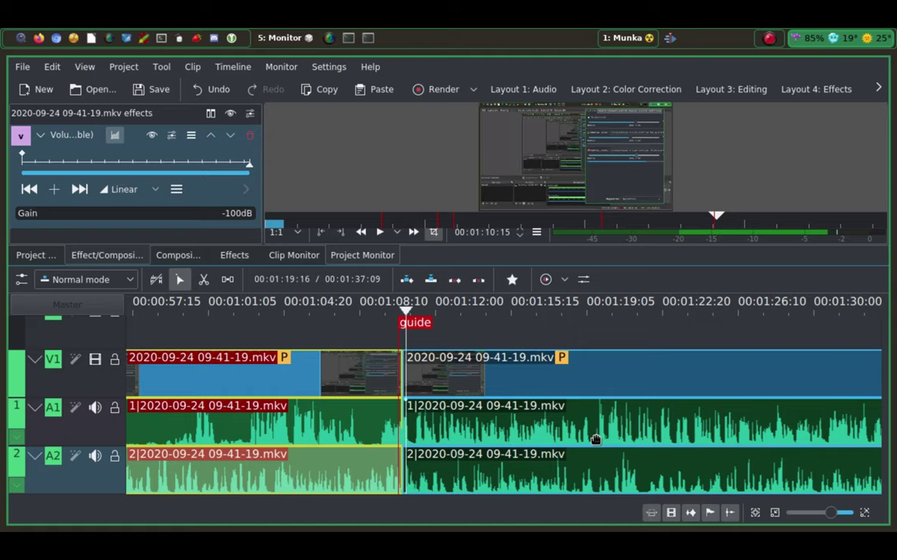
scroll(591, 435, "down", 5)
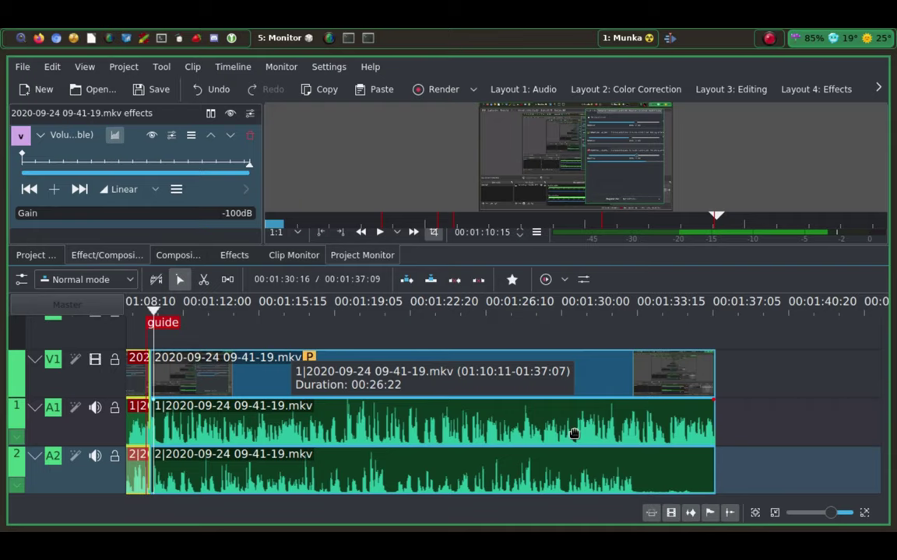
left_click(491, 427)
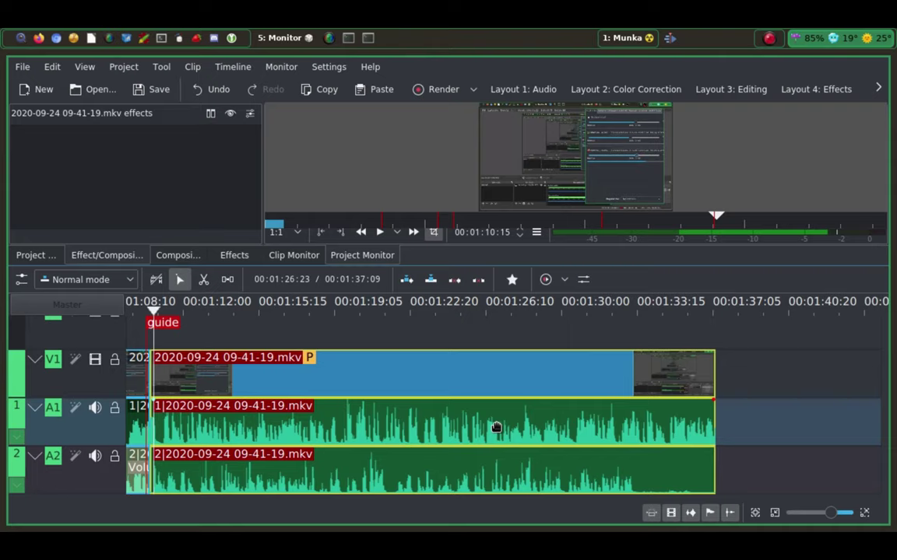
key("ctrl+z")
right_click(467, 421)
mouse_move(510, 389)
left_click(699, 392)
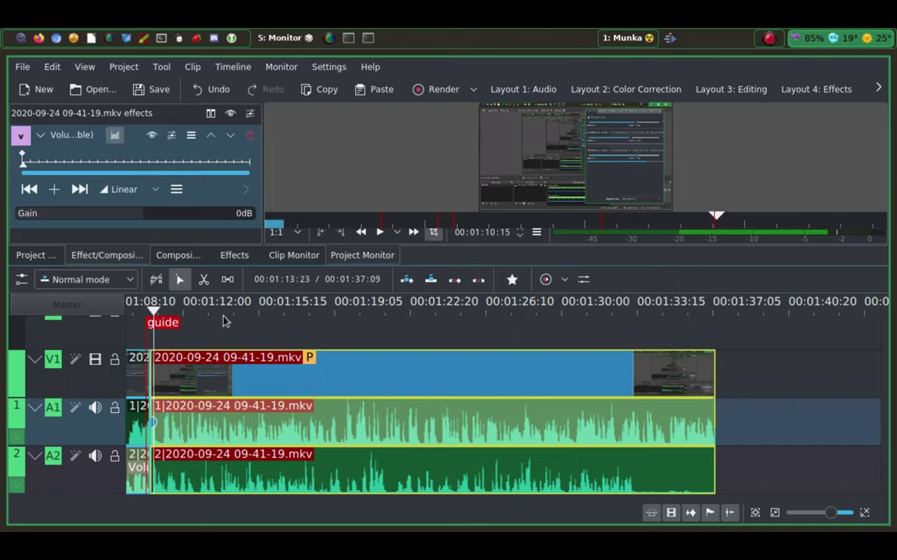
right_click(319, 374)
mouse_move(372, 343)
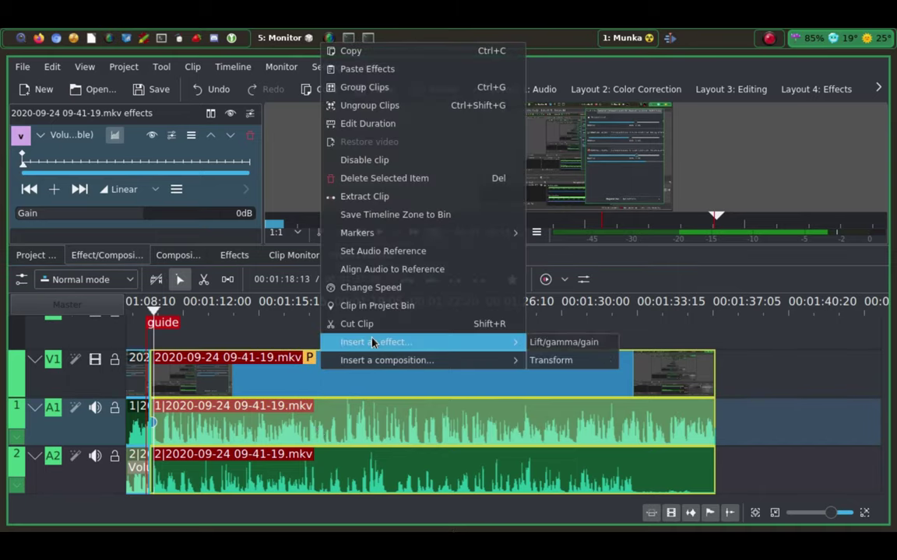
left_click(340, 423)
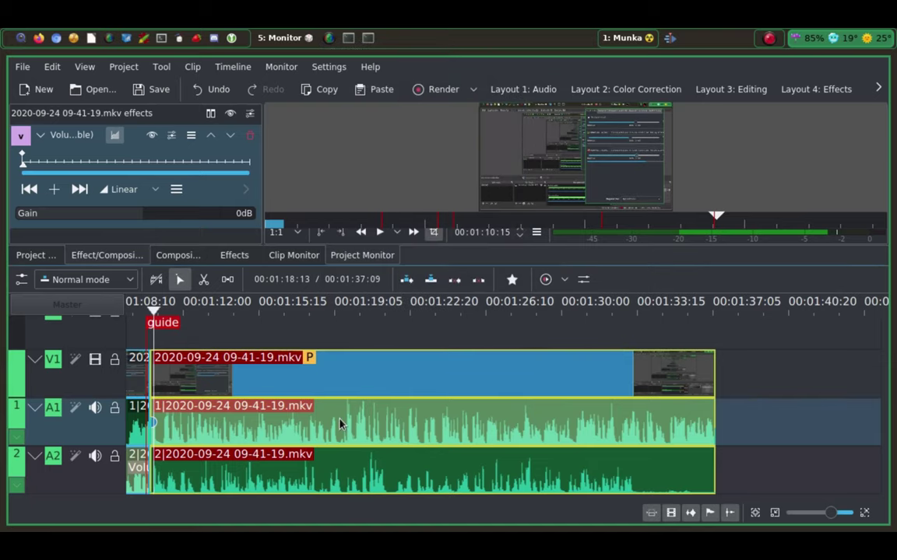
left_click_drag(144, 210, 90, 218)
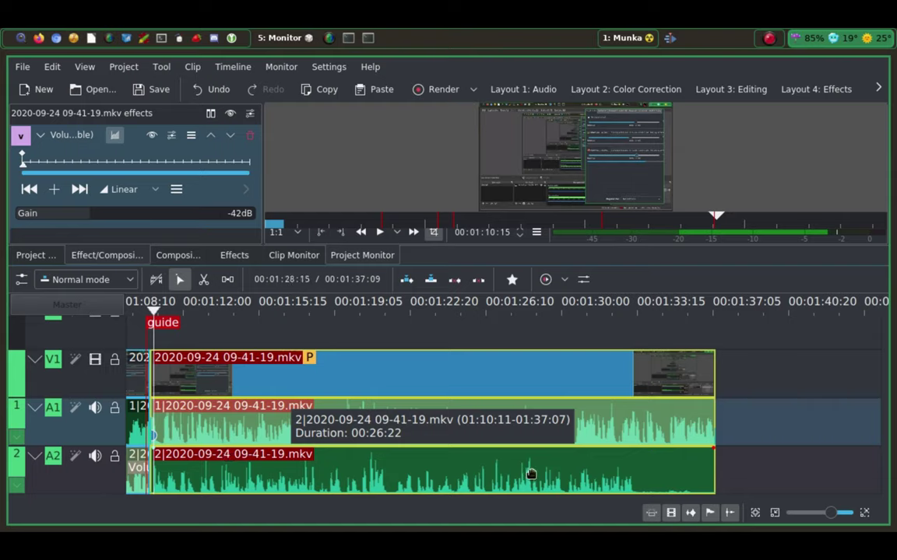
Cut the recording at about 00:01:33:13, where the A2 audio falls silent, and delete the remaining end piece.
left_click(204, 280)
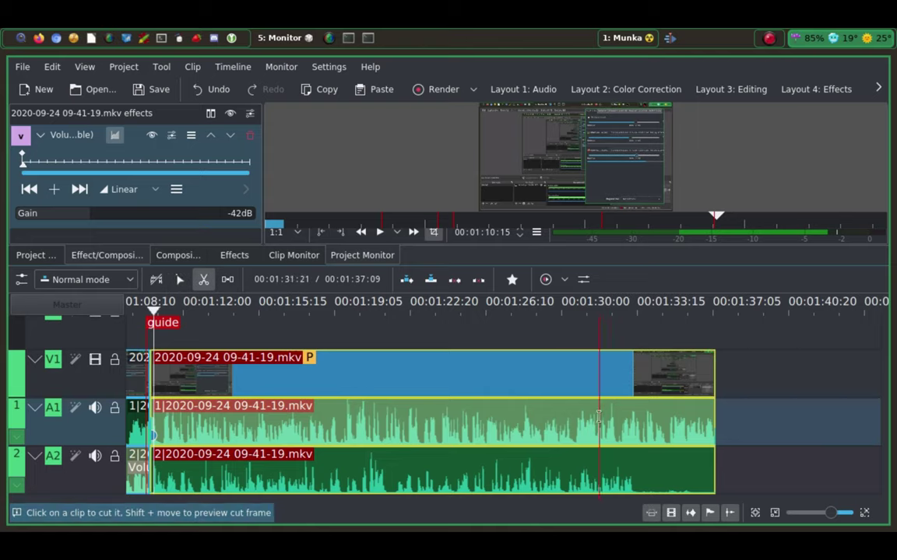
left_click(635, 432)
left_click(180, 280)
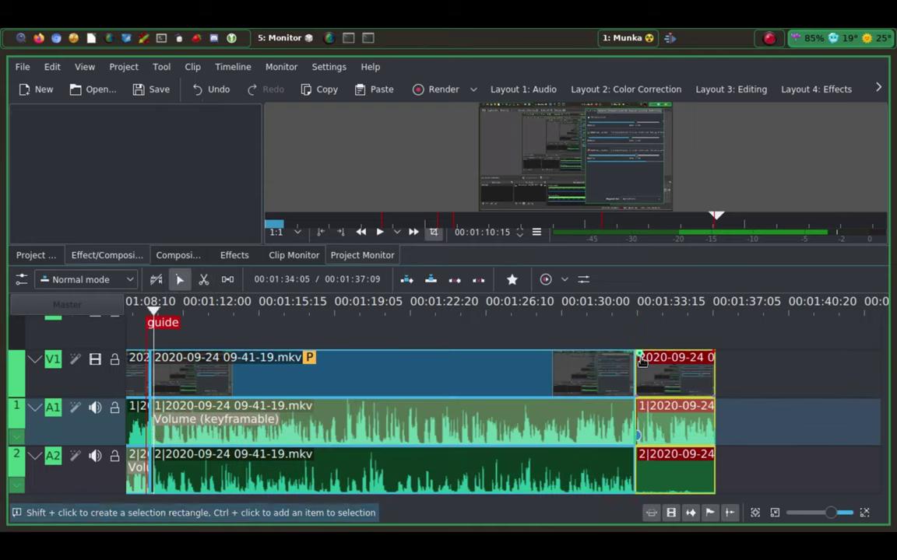
left_click(657, 364)
key("Delete")
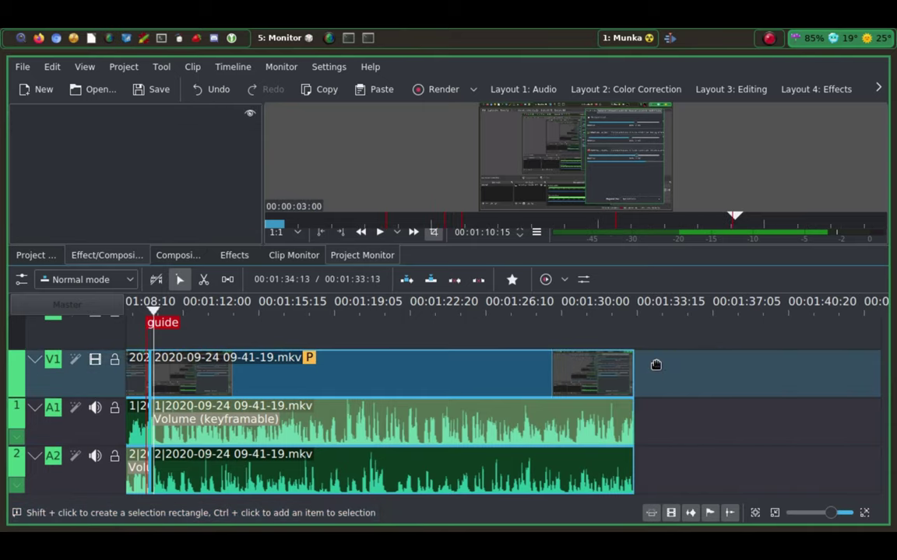
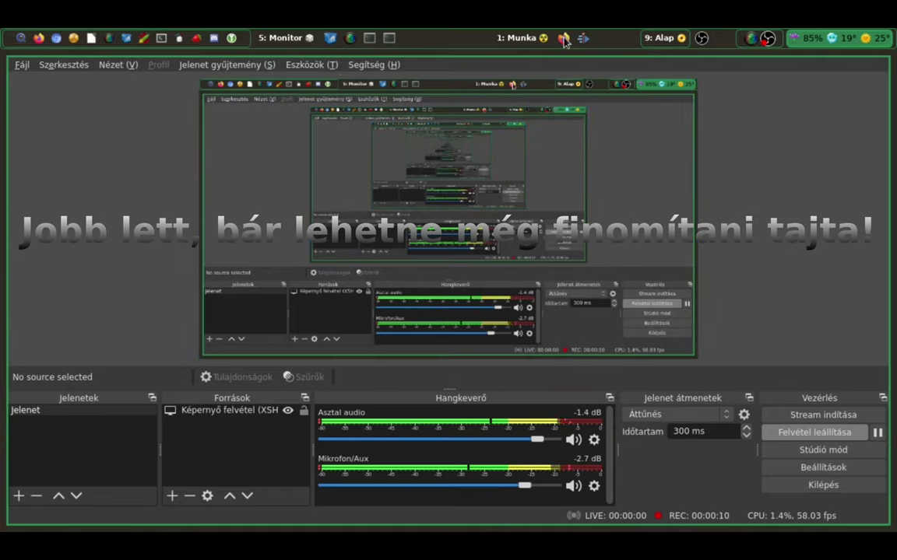
Switch to the YouTube video in Firefox, return to OBS Studio and lower the desktop audio level to -2.6 dB.
key("super+1")
mouse_move(304, 254)
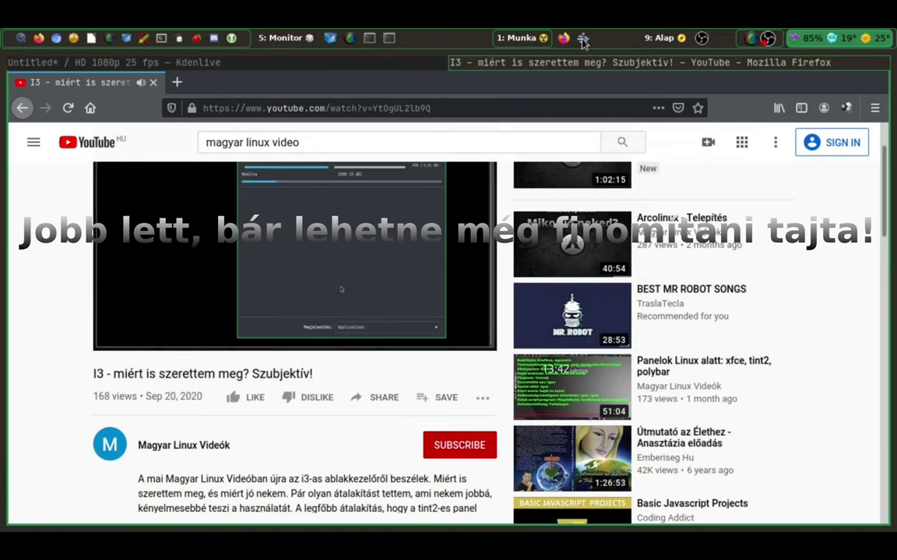
left_click(701, 39)
mouse_move(539, 442)
left_mouse_down()
mouse_move(374, 443)
mouse_move(525, 442)
left_mouse_up()
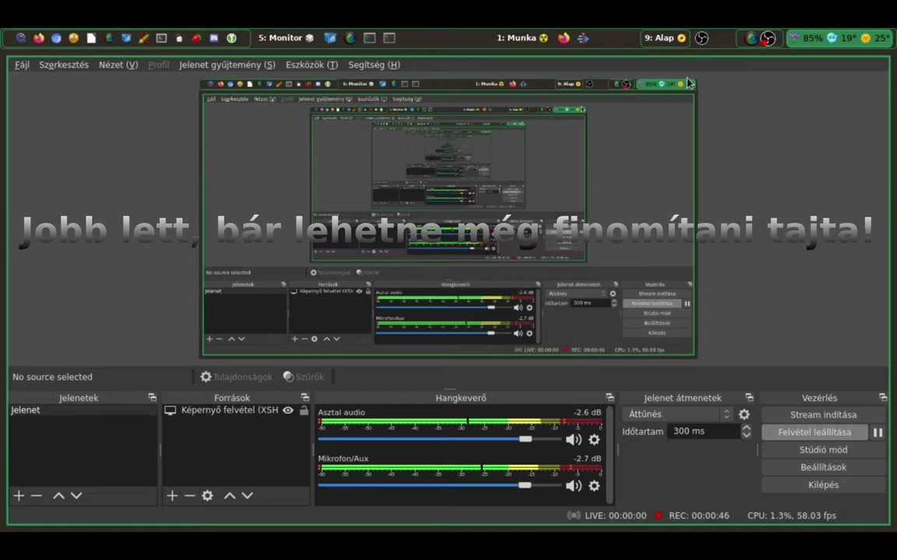
Open the system volume mixer and vary Firefox's playback volume: down to about 14%, up past 100%, and back to about 100%.
left_click(177, 38)
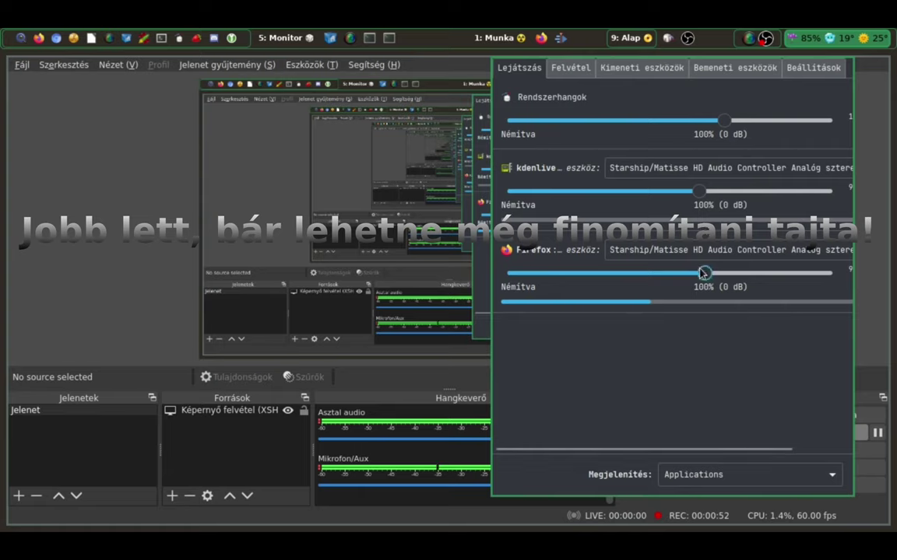
left_click_drag(703, 273, 536, 274)
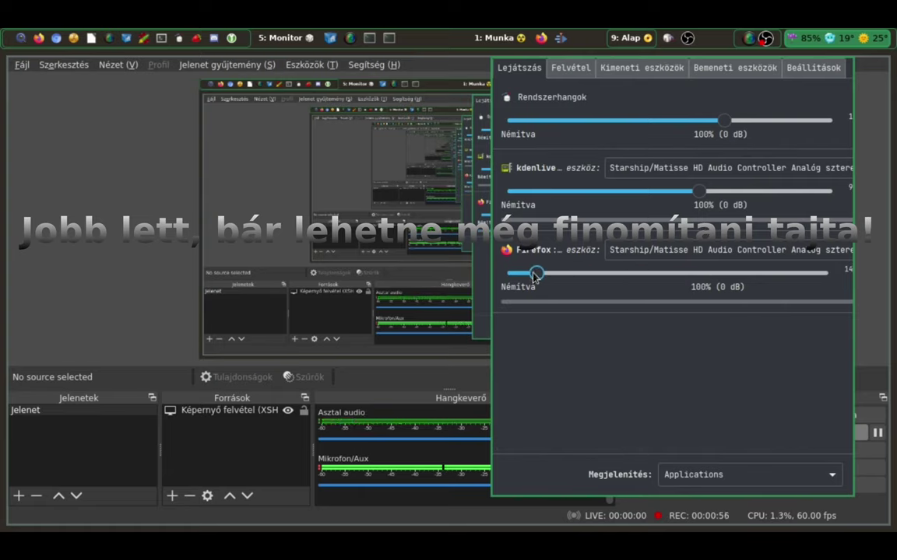
left_click_drag(536, 274, 752, 274)
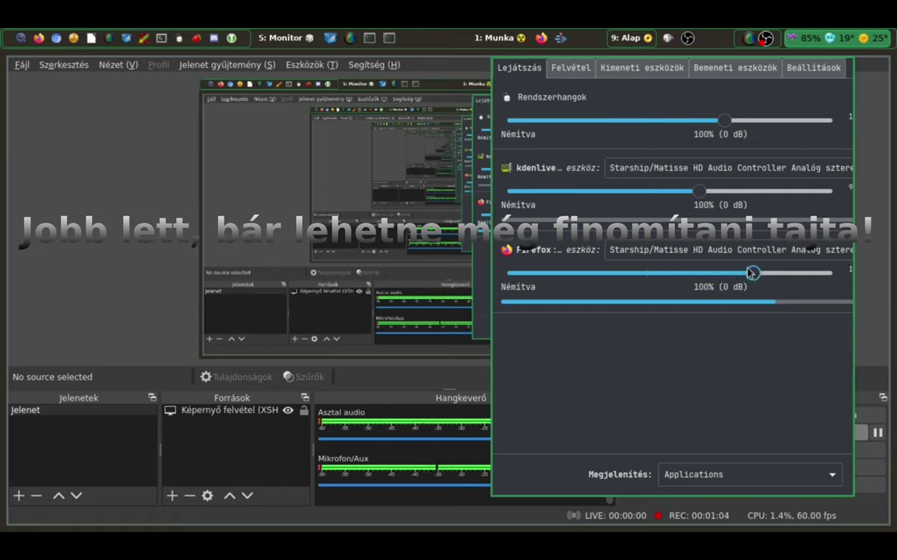
left_click_drag(752, 272, 727, 273)
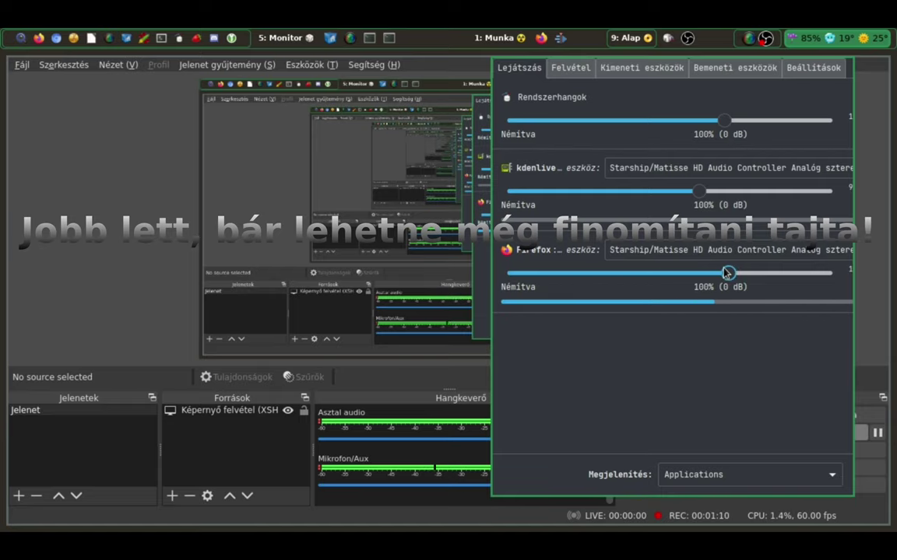